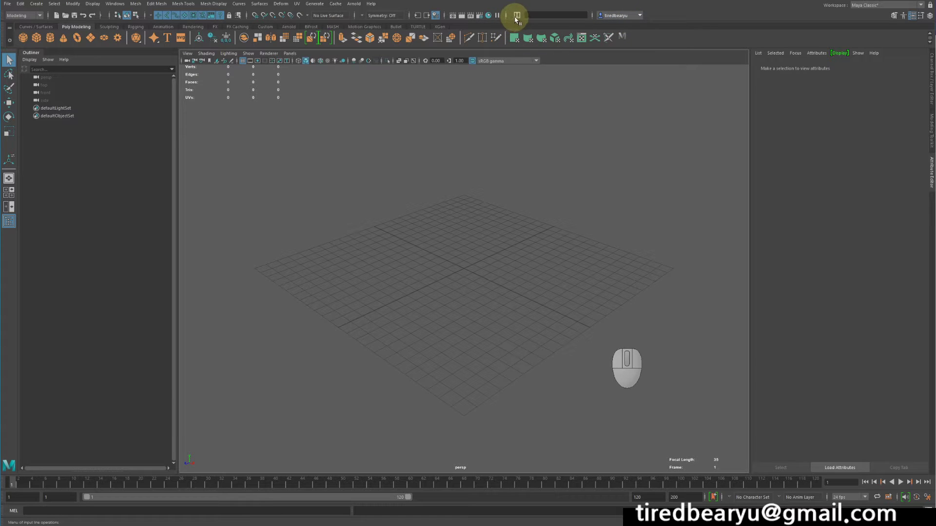
- Collapse and restore the status line's input field, rendering, history and symmetry groups to see how each section hides
click(518, 16)
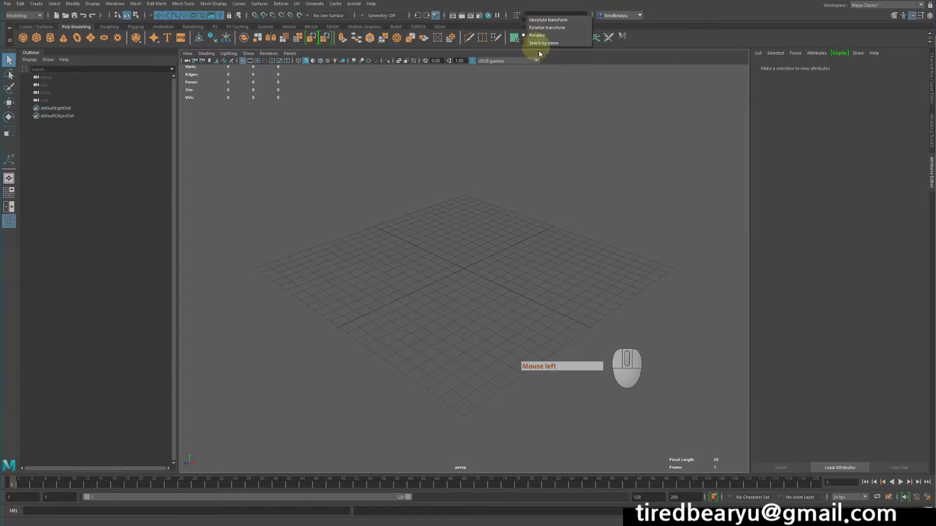
click(629, 105)
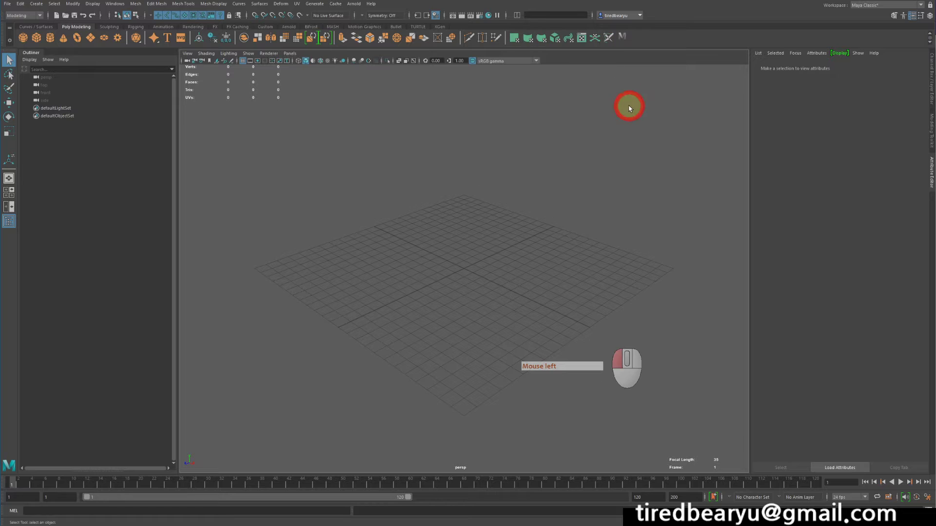
click(507, 16)
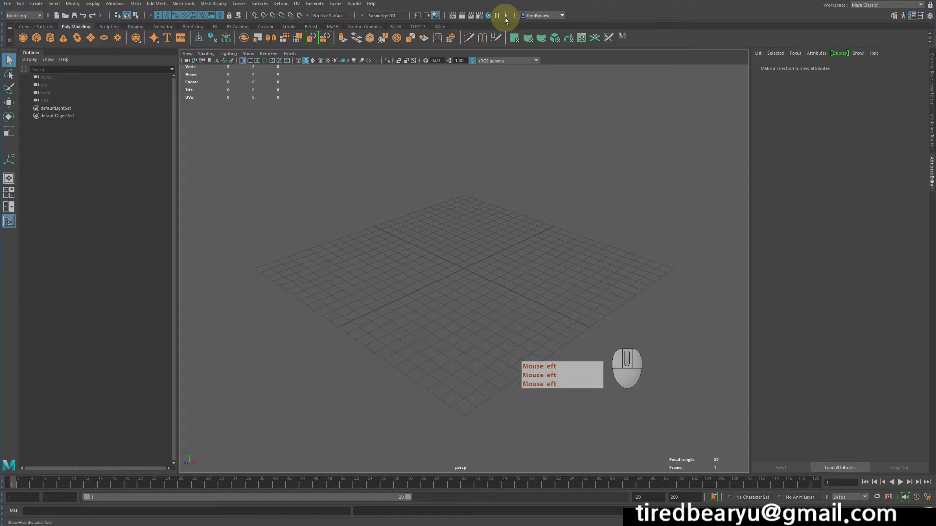
click(505, 18)
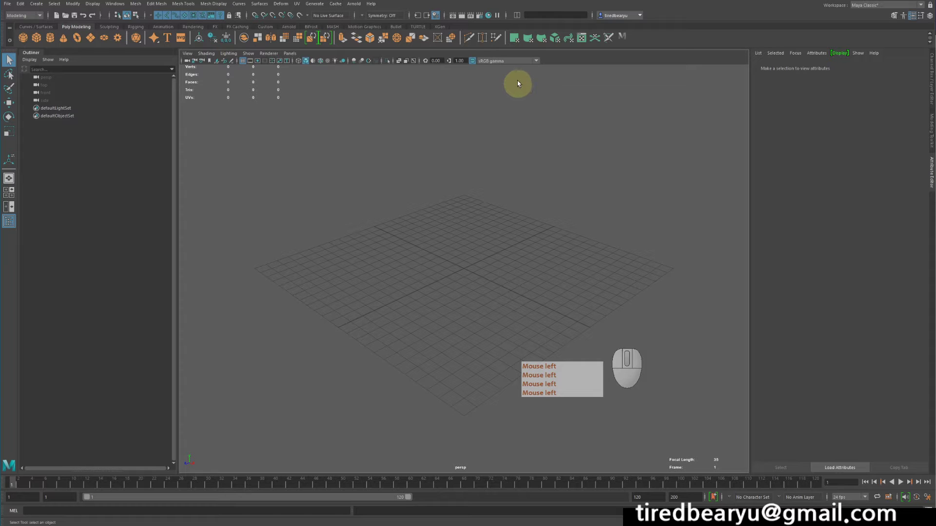
click(505, 17)
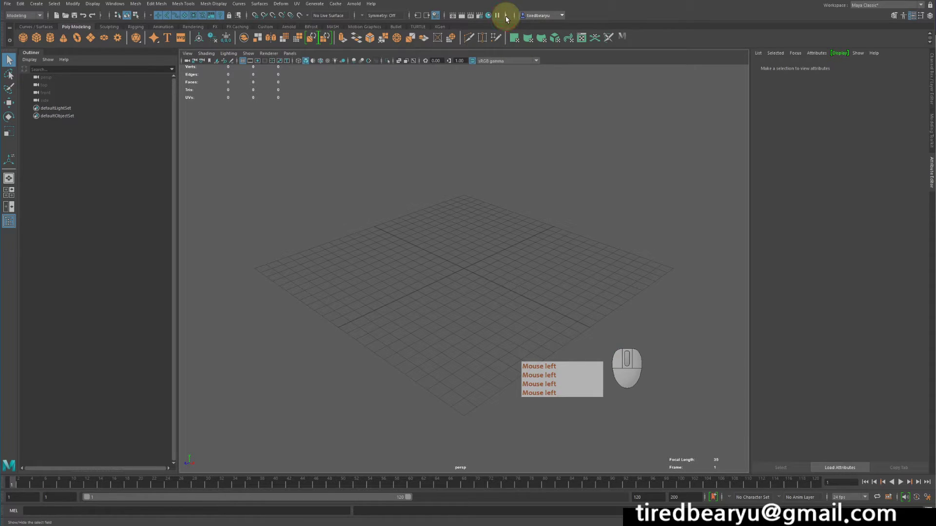
click(505, 17)
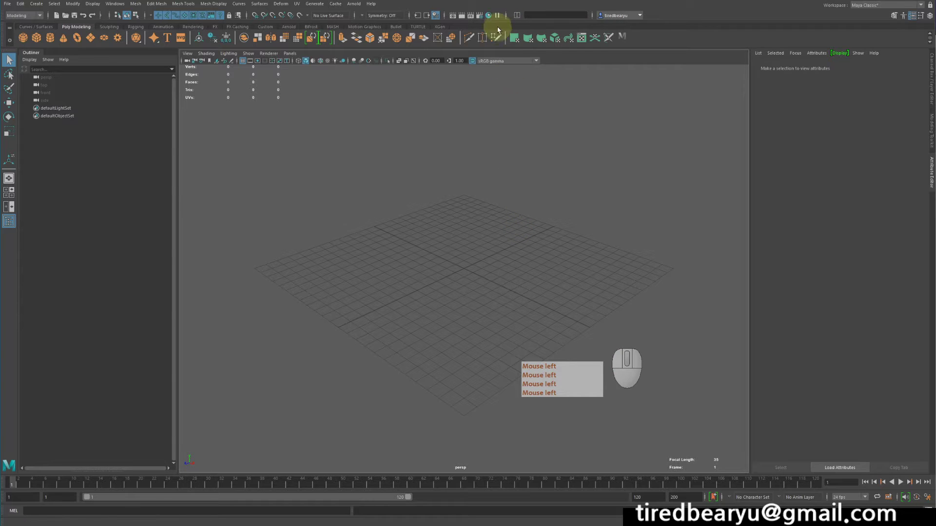
click(444, 17)
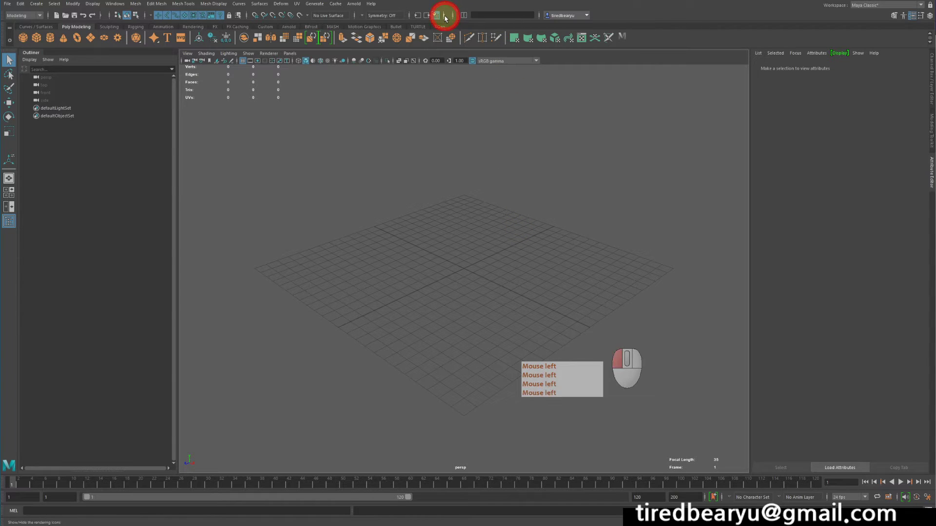
click(411, 16)
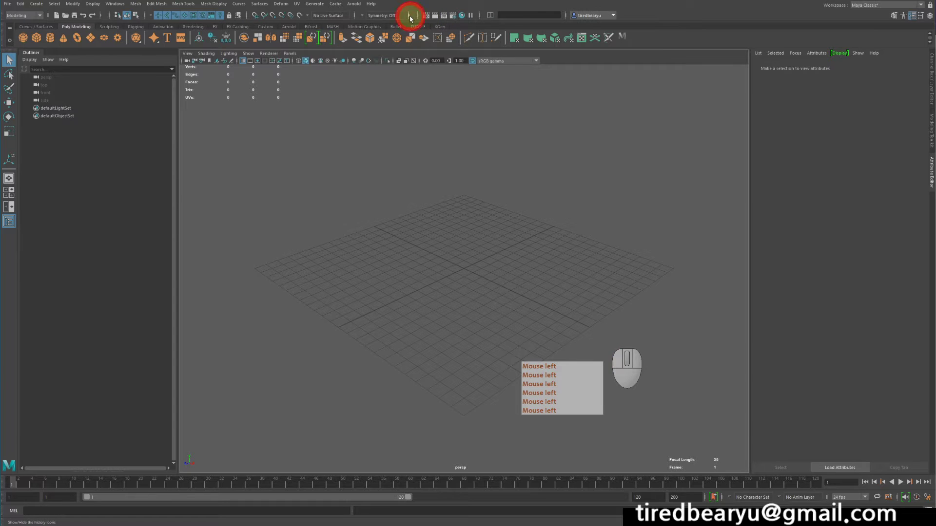
click(354, 17)
click(354, 17)
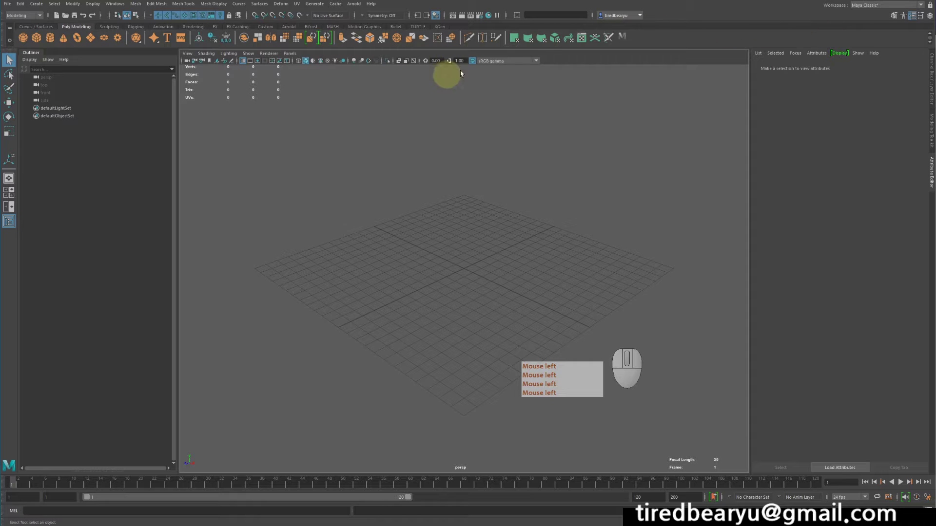
- Set the status line's numeric input mode to Absolute transform
click(518, 18)
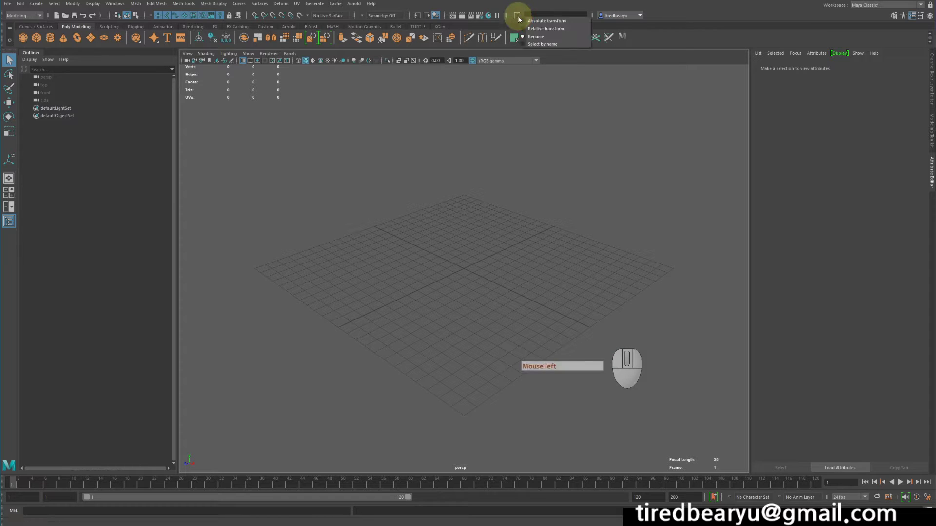
click(559, 21)
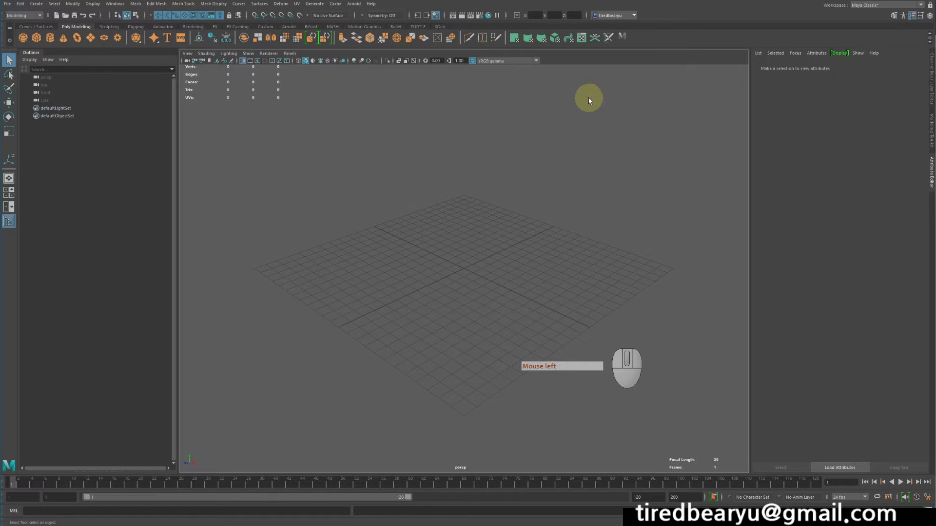
- Create two polygon spheres and move them apart, raised above the back of the grid
click(32, 42)
key(w)
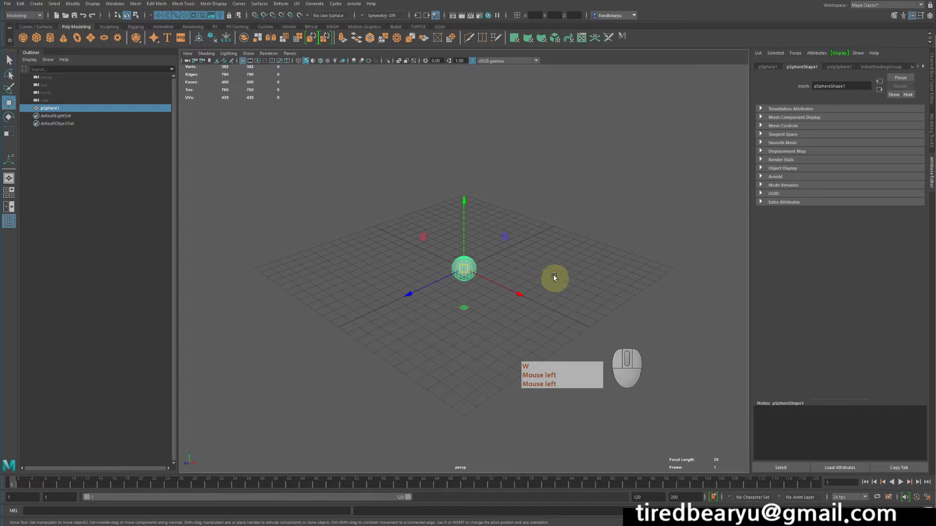
middle_drag(554, 278, 435, 140)
click(20, 37)
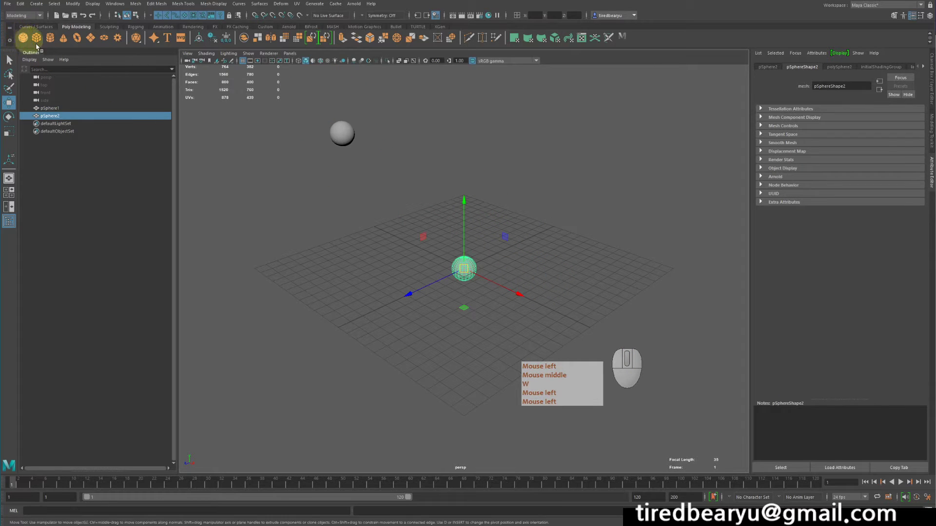
key(w)
middle_drag(597, 264, 666, 144)
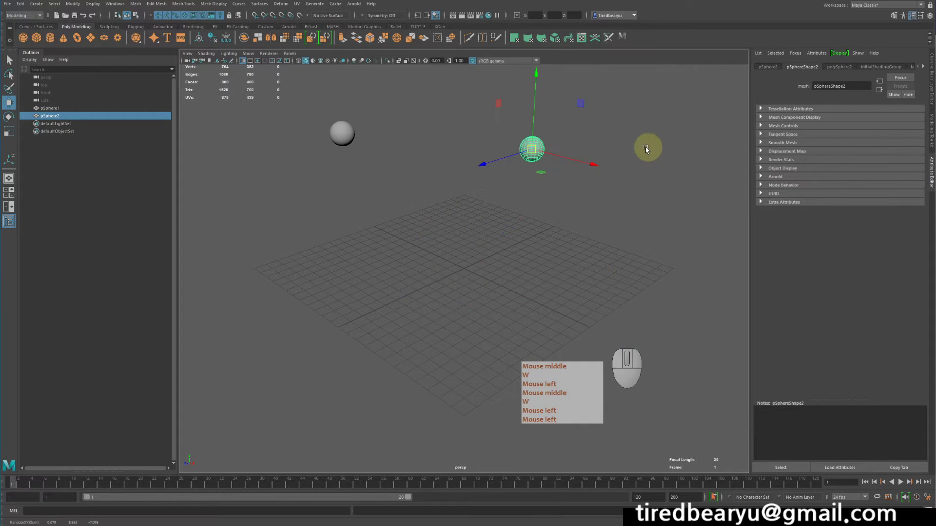
- Create two more polygon spheres and move them out toward opposite sides of the grid
click(23, 38)
middle_drag(491, 191, 666, 133)
click(23, 38)
middle_drag(467, 183, 429, 282)
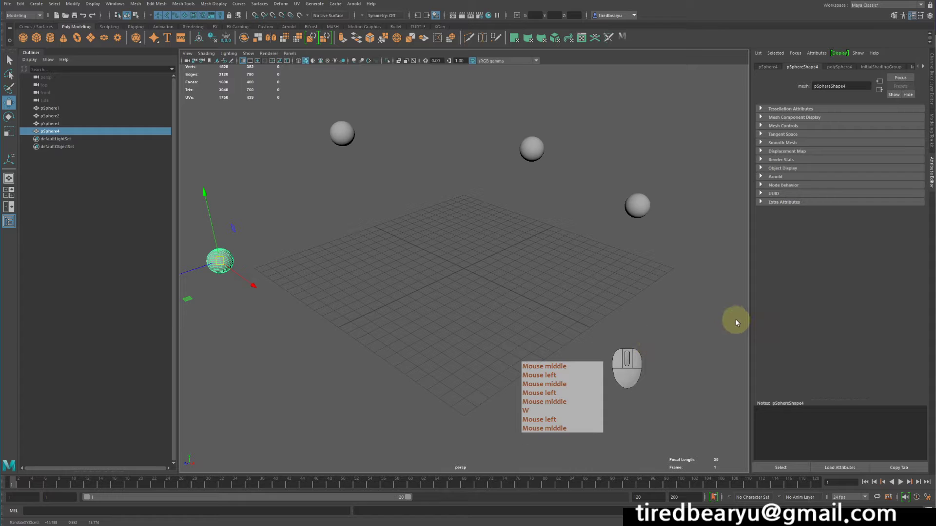
- Select all four spheres and choose Absolute transform for their numeric input
drag(729, 330, 105, 22)
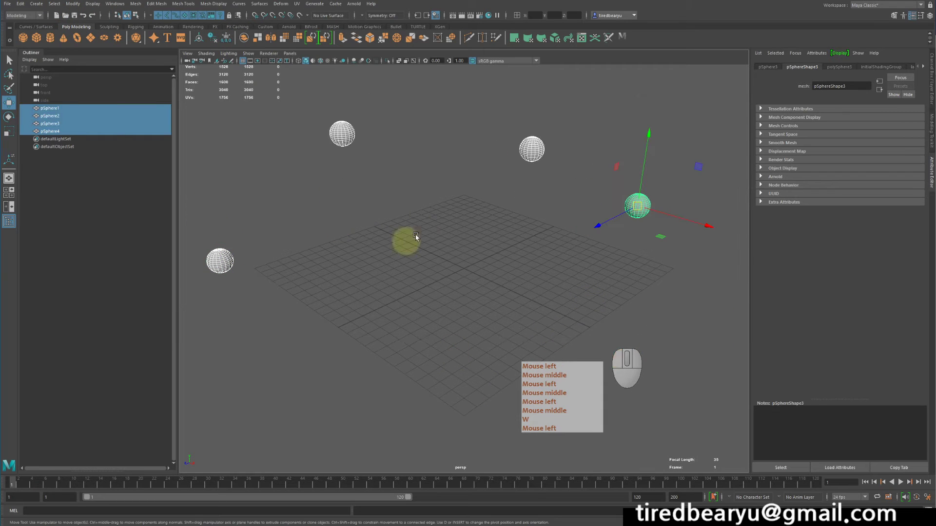
click(521, 15)
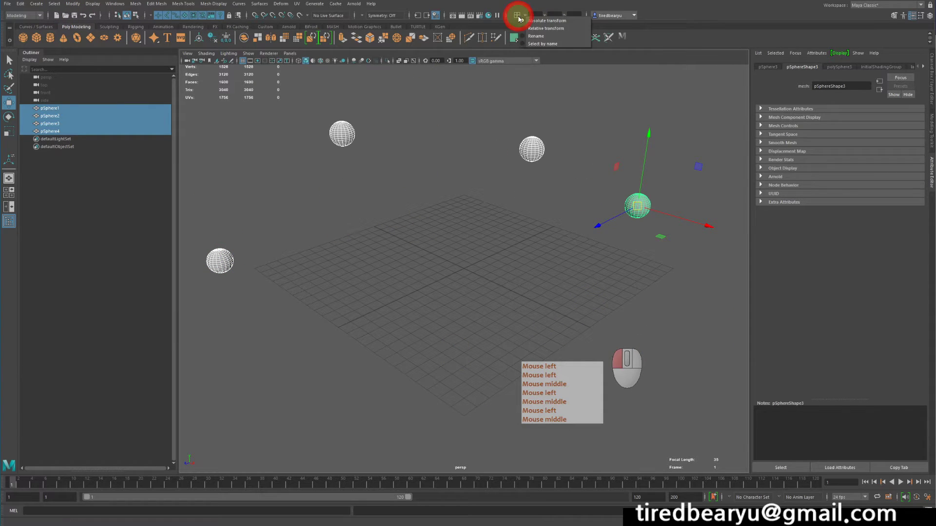
click(547, 20)
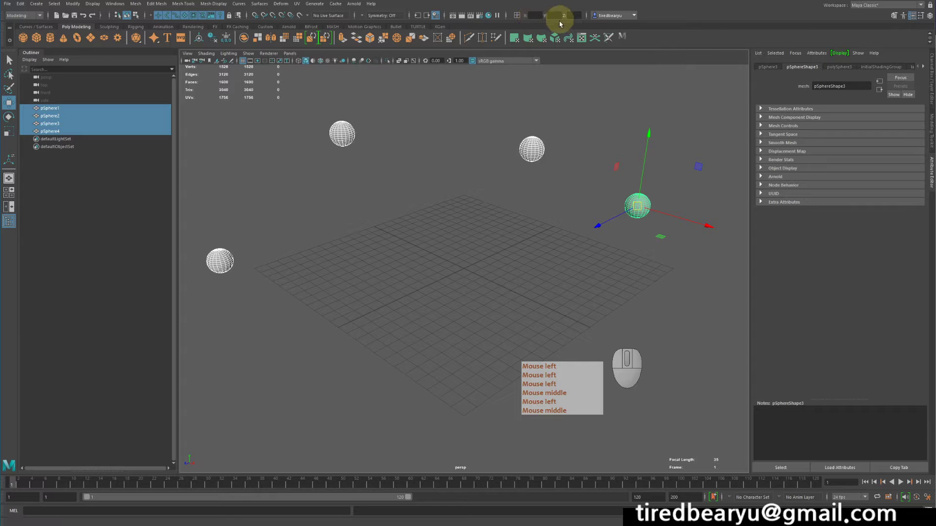
- Try moving the four selected spheres to absolute position X 0, Y 0, Z 0, and undo the move
click(532, 15)
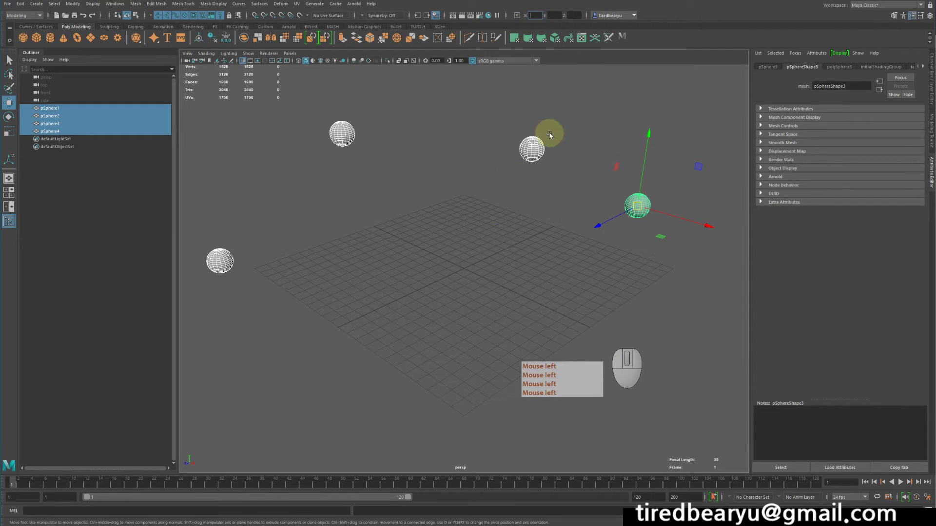
text(0)
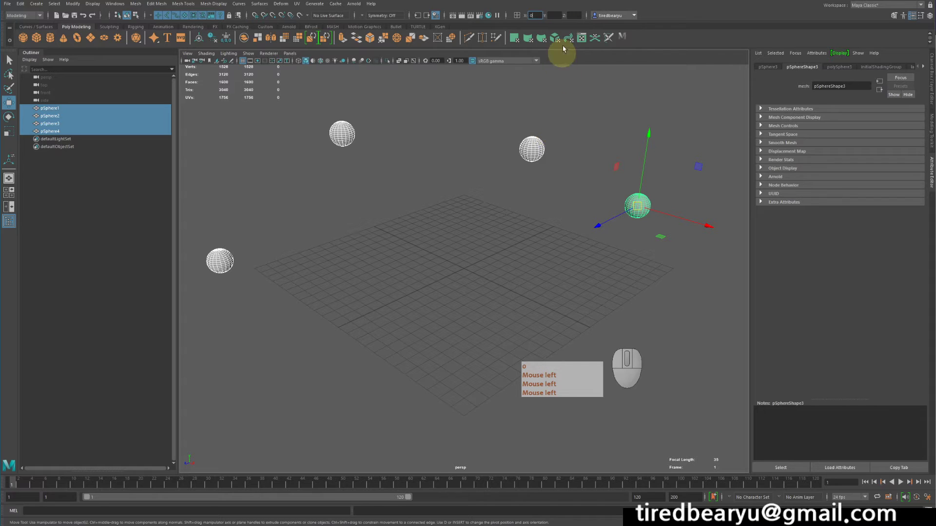
click(556, 15)
text(0)
click(576, 16)
text(0)
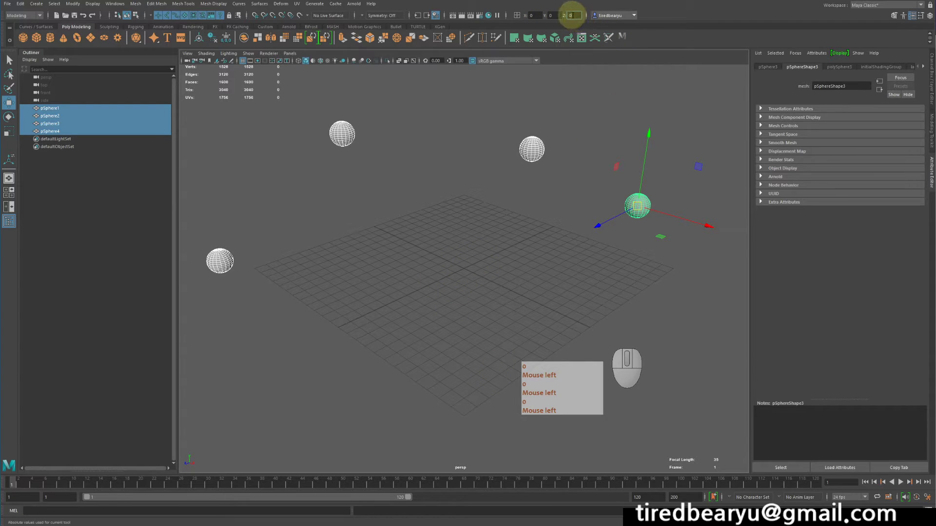
key(Return)
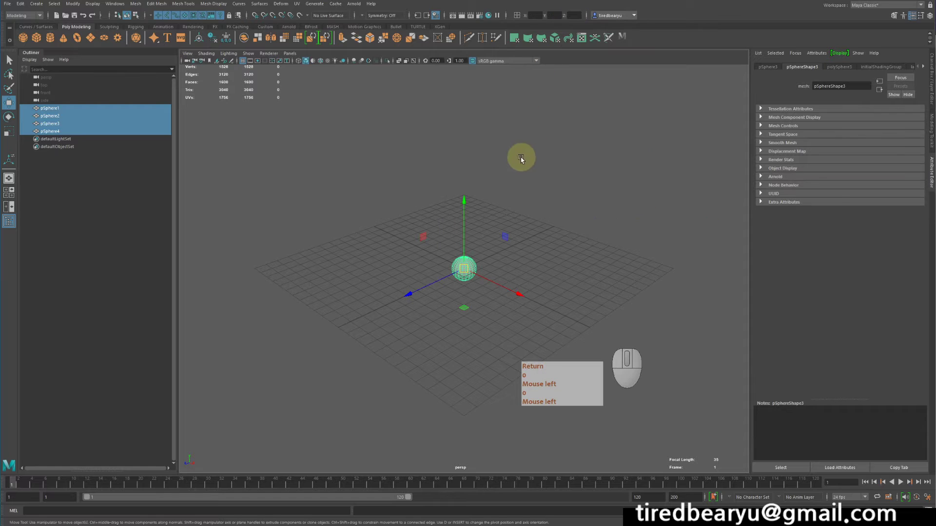
key(ctrl+z)
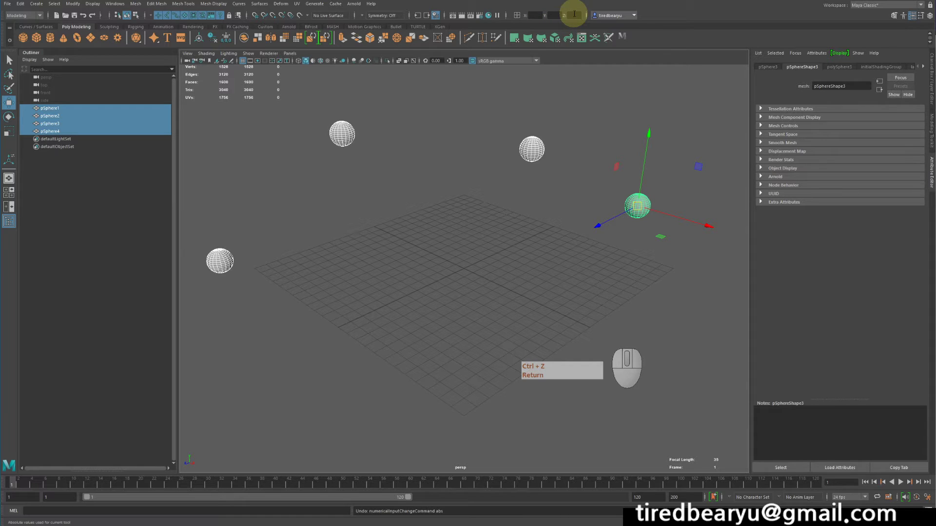
- Align the four selected spheres along X by setting their absolute X position to 0
click(534, 15)
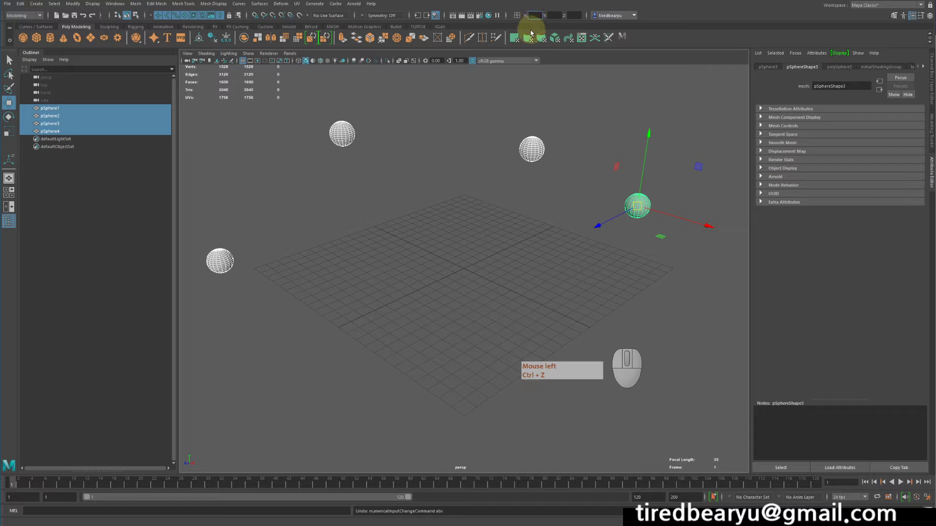
text(0)
key(Return)
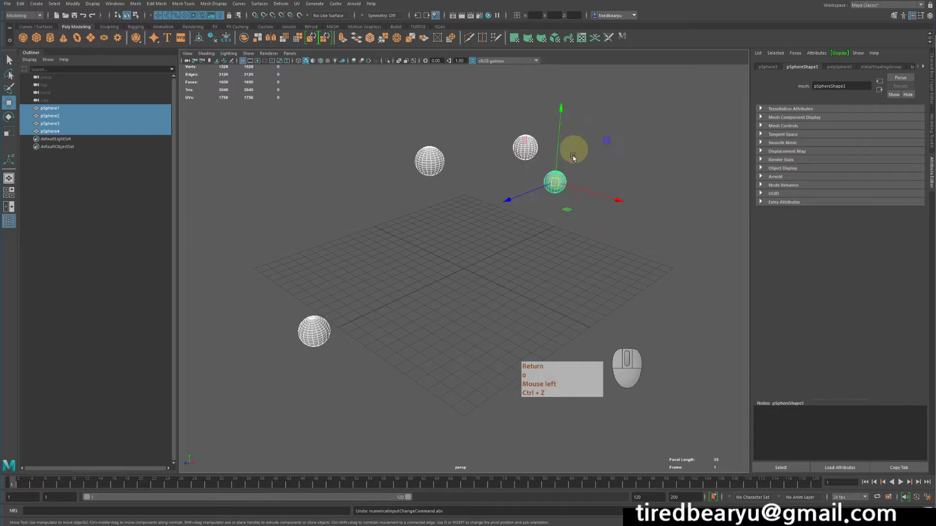
alt+drag(472, 255, 560, 186)
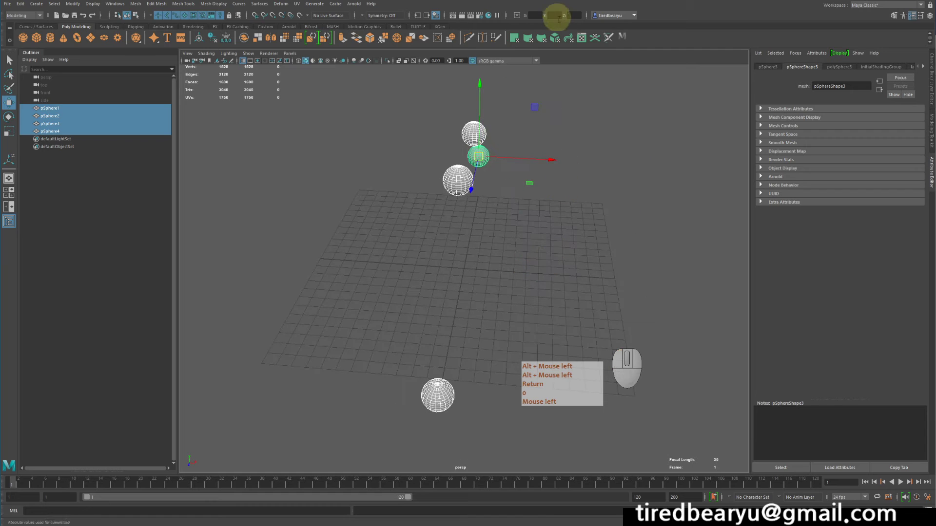
- Align the four selected spheres along Z by setting their absolute Z position to 0
click(570, 15)
text(0)
key(Return)
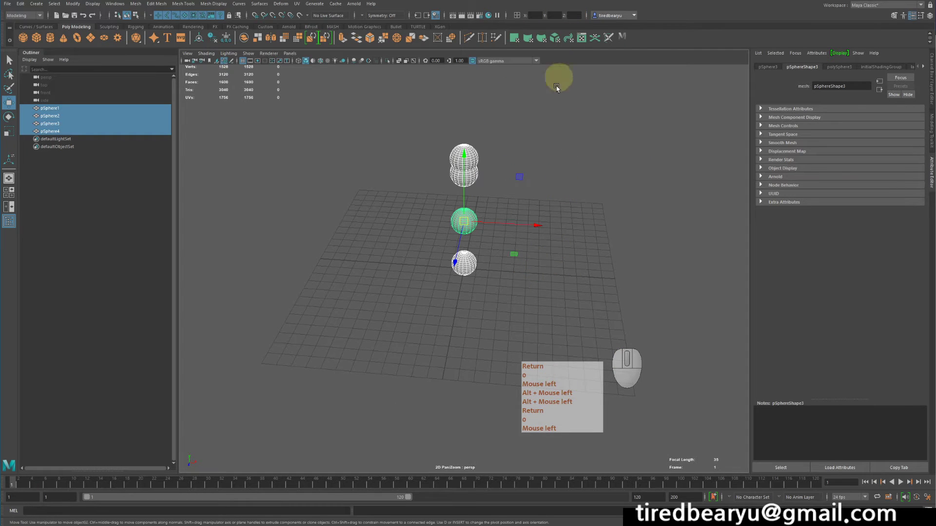
alt+drag(576, 180, 534, 171)
- Bring the four selected spheres to ground level by setting their absolute Y position to 0
click(553, 15)
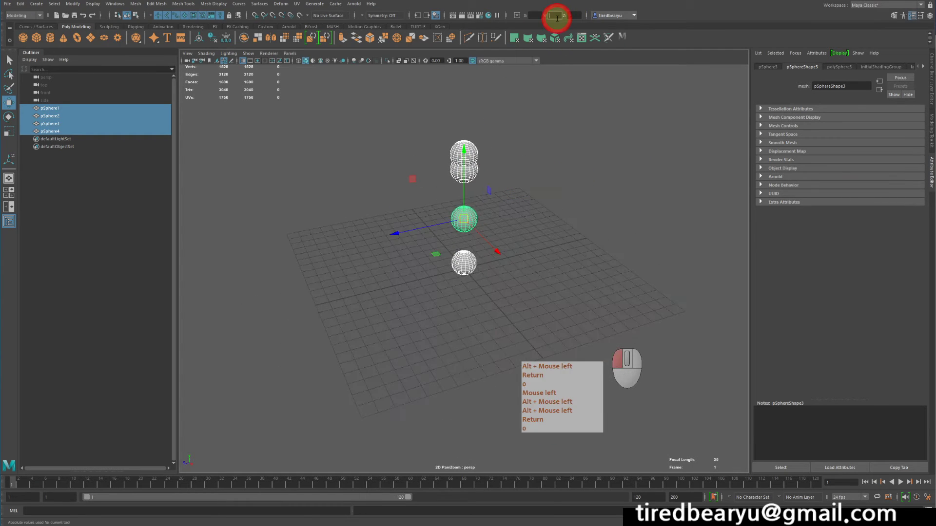
text(0)
key(Return)
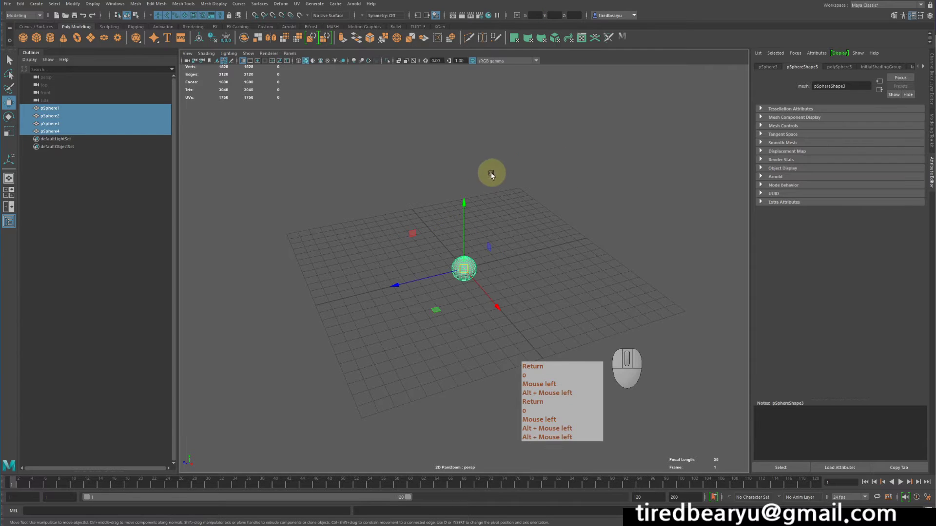
alt+drag(490, 171, 530, 176)
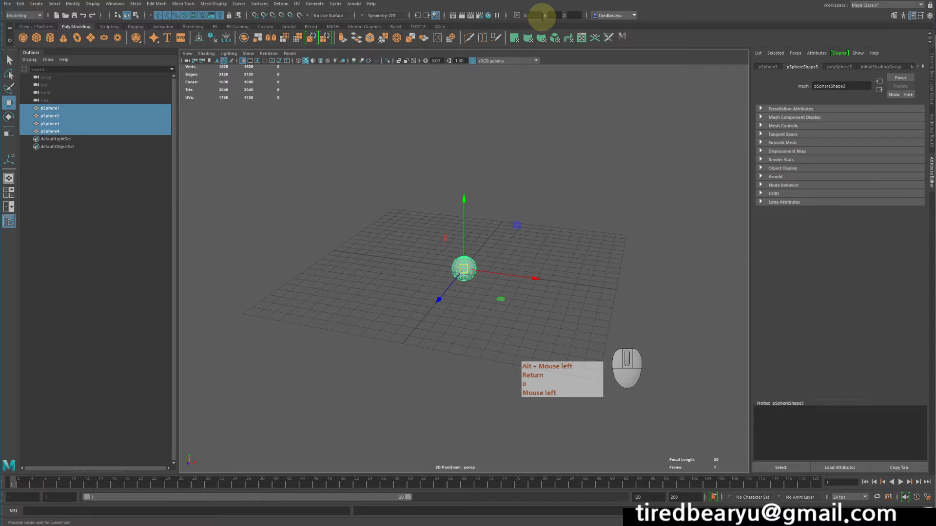
- Undo the X, Z and Y absolute moves of the four spheres
click(546, 147)
key(z)
key(z)
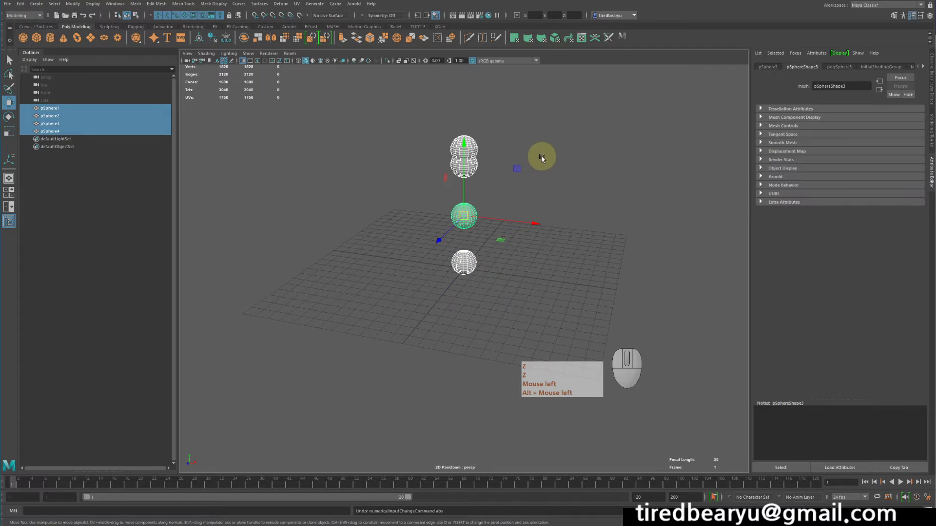
key(z)
key(z)
key(z)
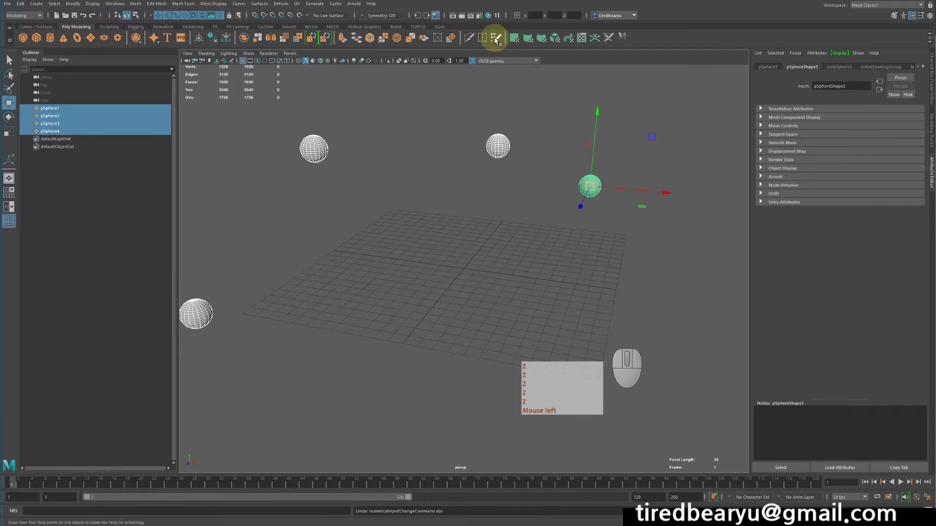
- Switch the numeric input field from absolute to relative transform mode
click(517, 16)
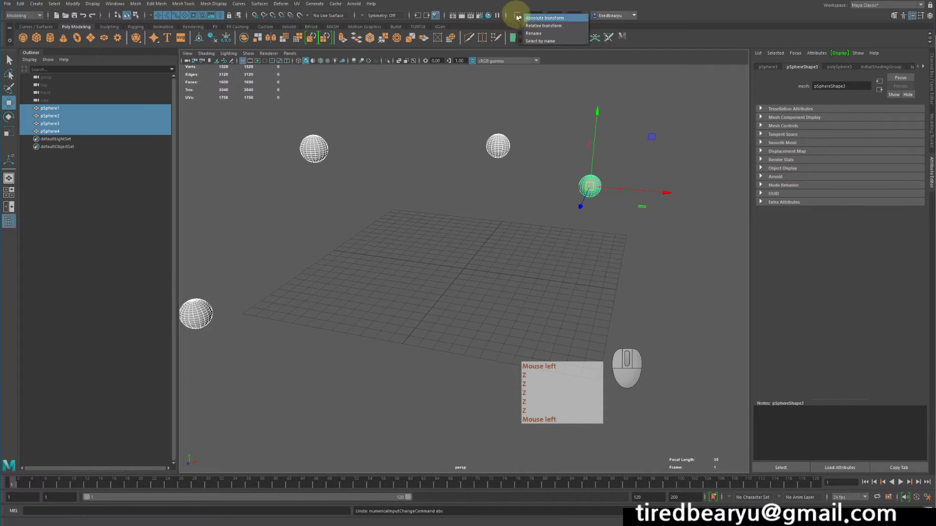
click(522, 24)
alt+drag(616, 272, 595, 278)
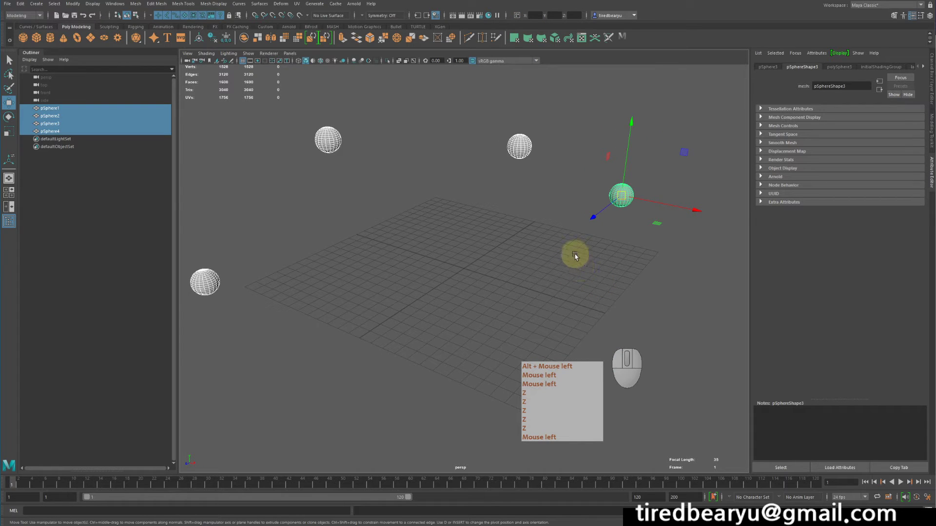
key(e)
alt+drag(509, 241, 503, 242)
key(q)
key(e)
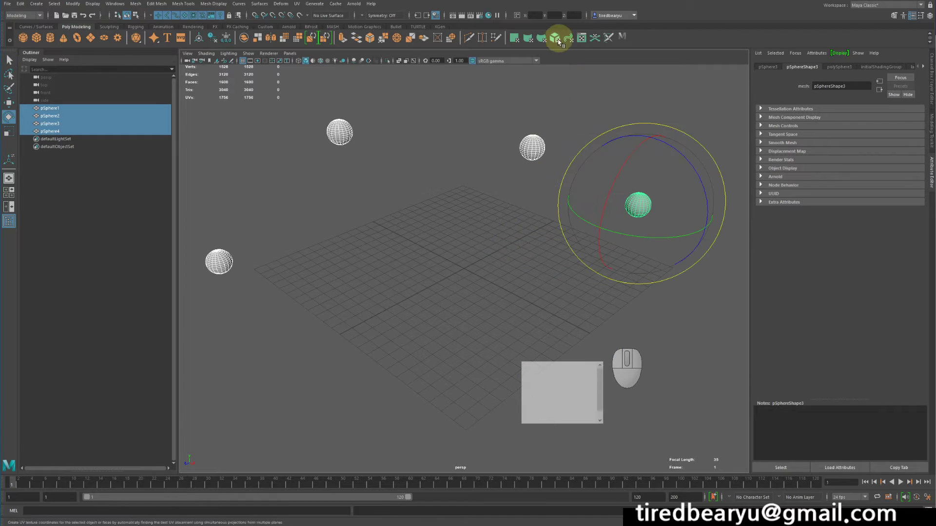
key(w)
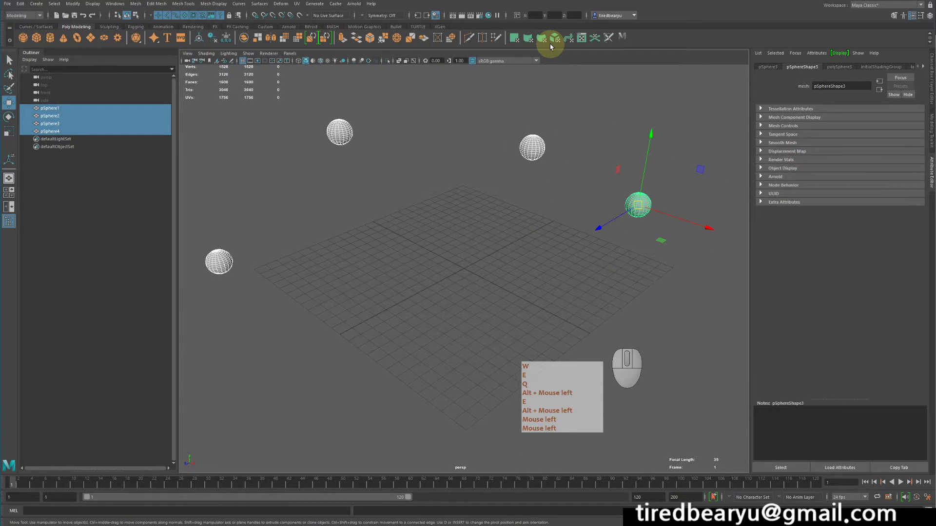
alt+drag(522, 140, 526, 142)
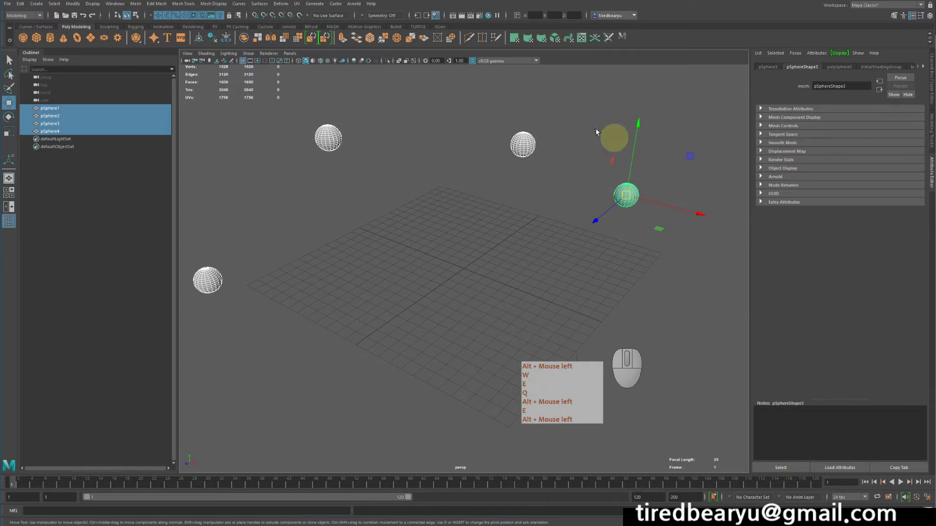
alt+drag(265, 304, 536, 233)
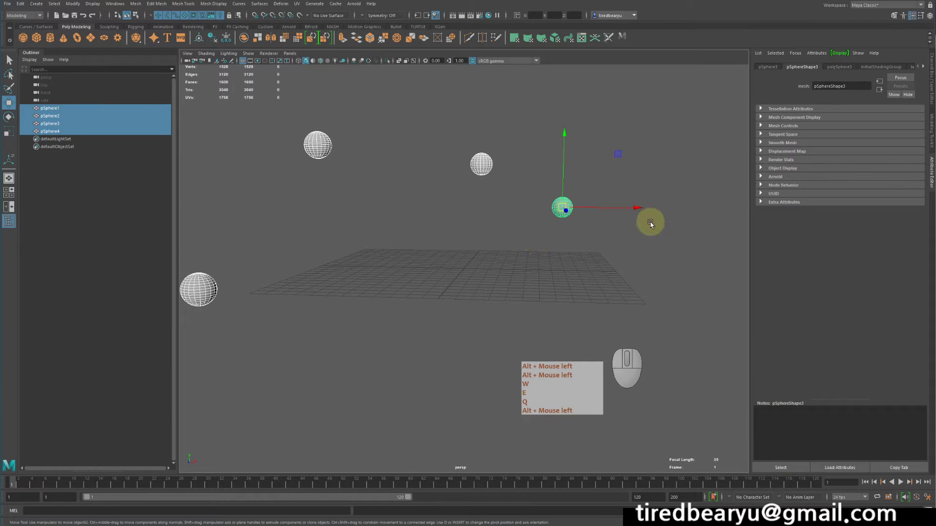
alt+drag(641, 234, 585, 154)
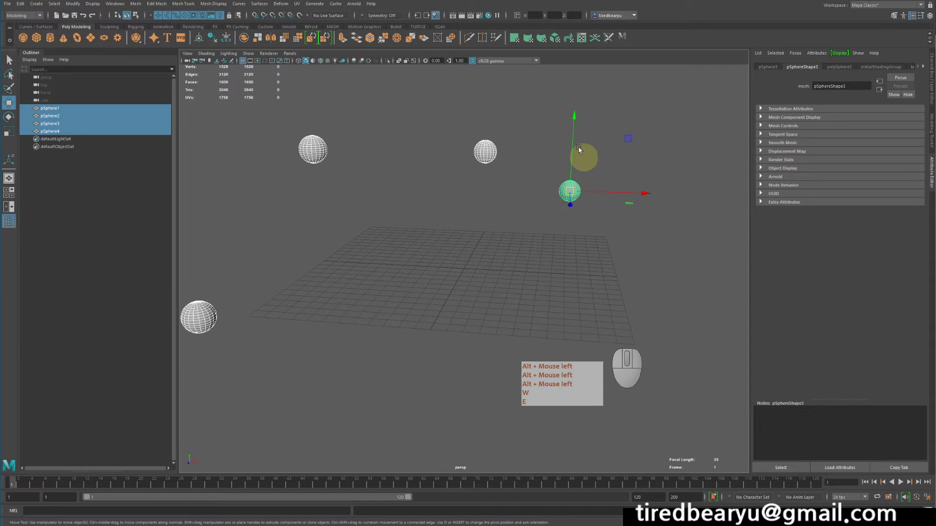
- Move the four selected spheres by a relative 5 units along X
click(536, 15)
text(5)
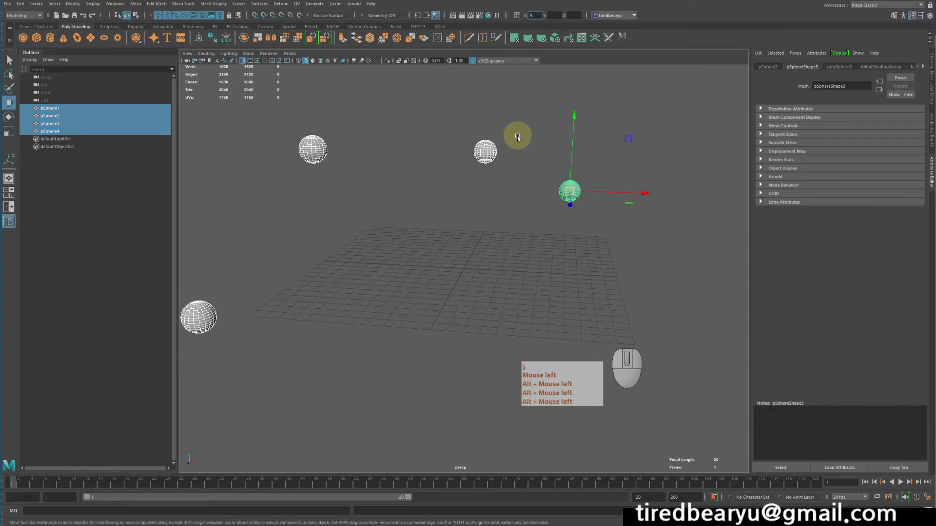
key(Return)
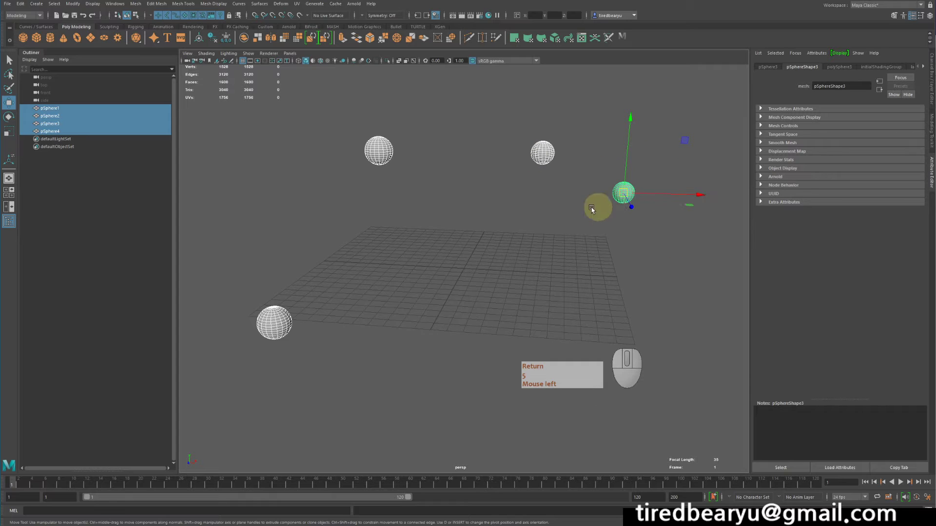
- Rotate the four selected spheres by a relative 30 degrees about X with the Rotate tool
alt+drag(599, 205, 579, 219)
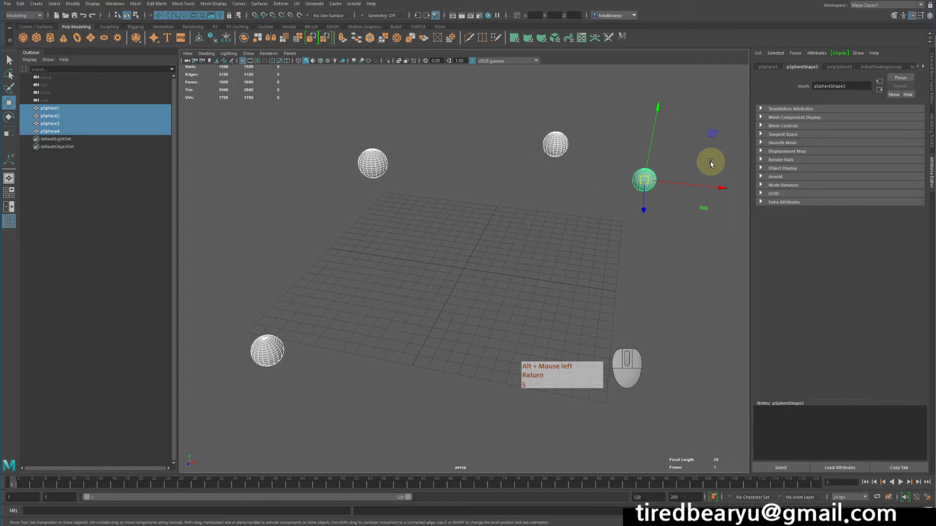
alt+drag(601, 161, 609, 293)
key(e)
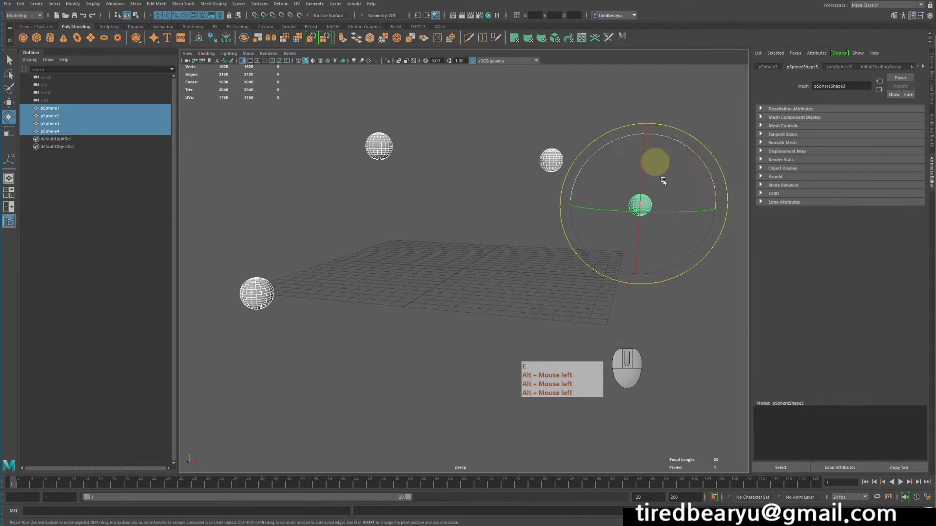
click(537, 17)
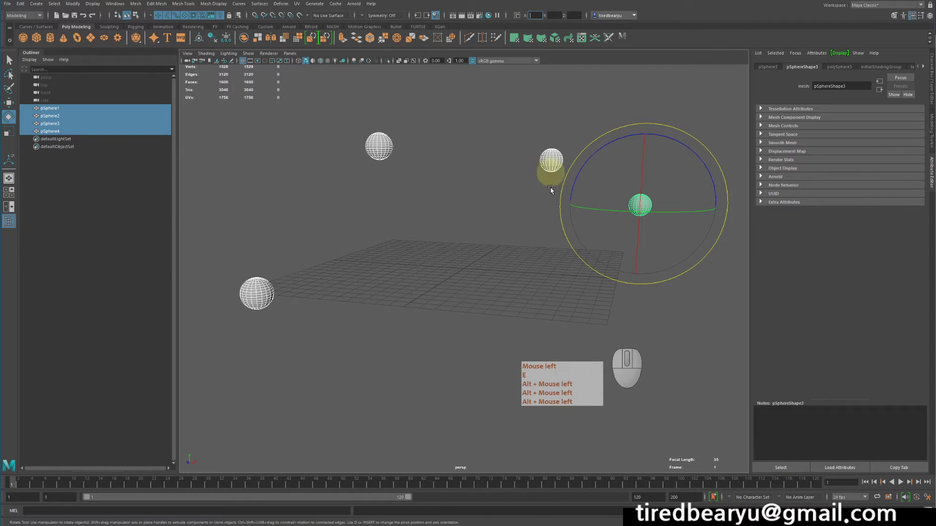
alt+drag(629, 181, 560, 200)
click(536, 15)
text(32)
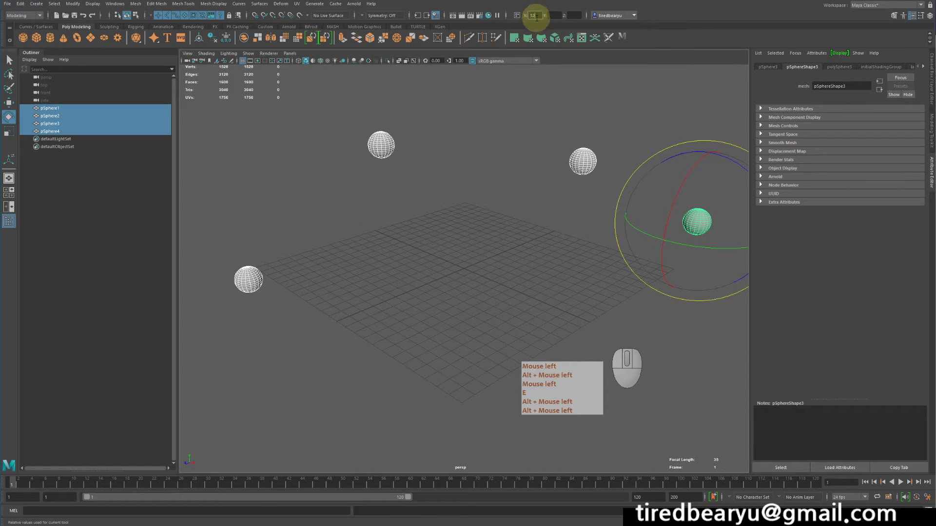
text(0)
key(BackSpace)
key(BackSpace)
text(0)
key(Return)
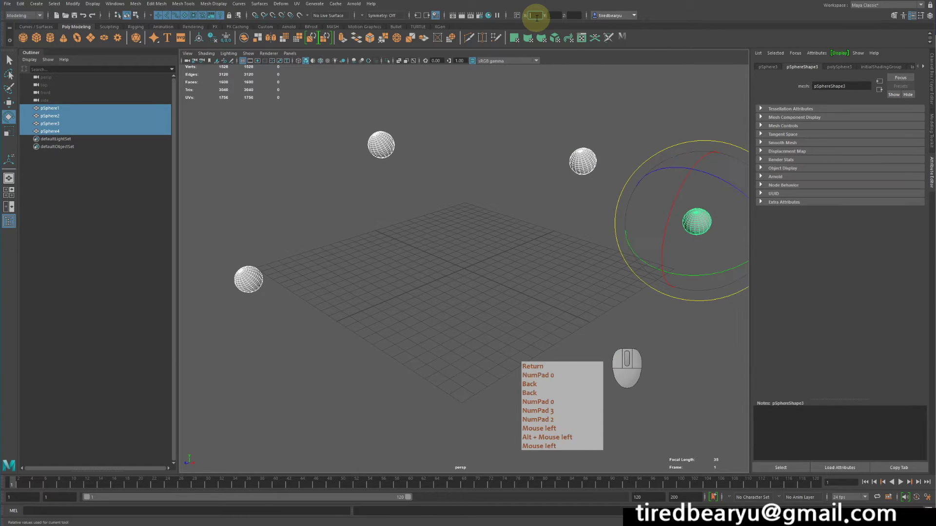
- Switch the numeric input field back to absolute transform mode
alt+drag(589, 203, 584, 198)
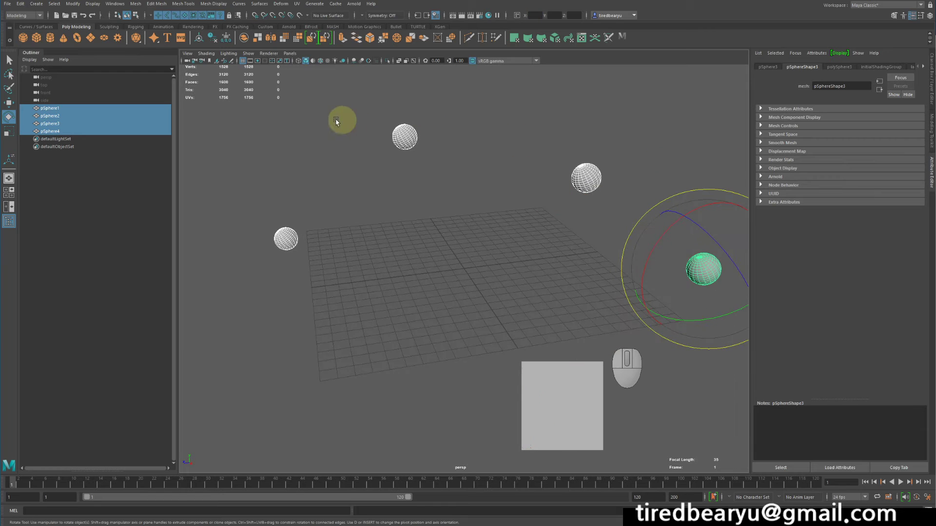
alt+drag(574, 144, 457, 167)
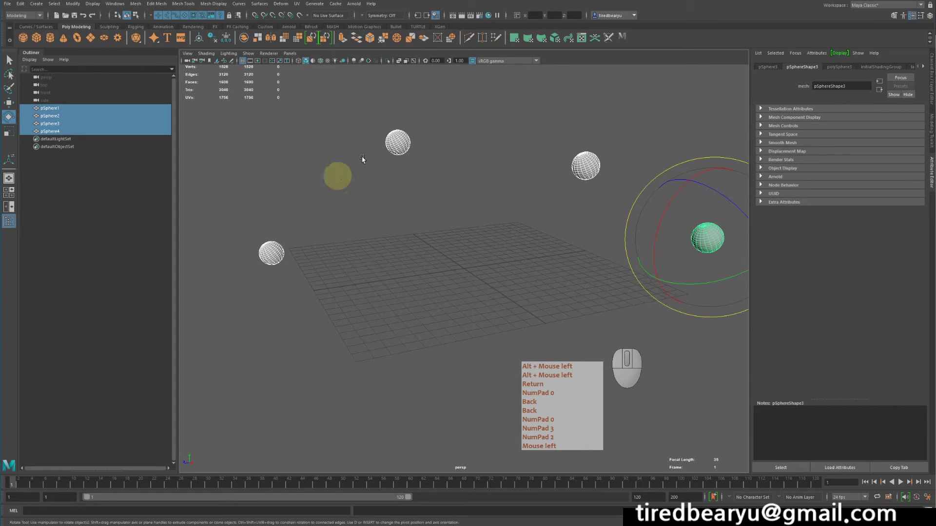
alt+drag(663, 198, 474, 236)
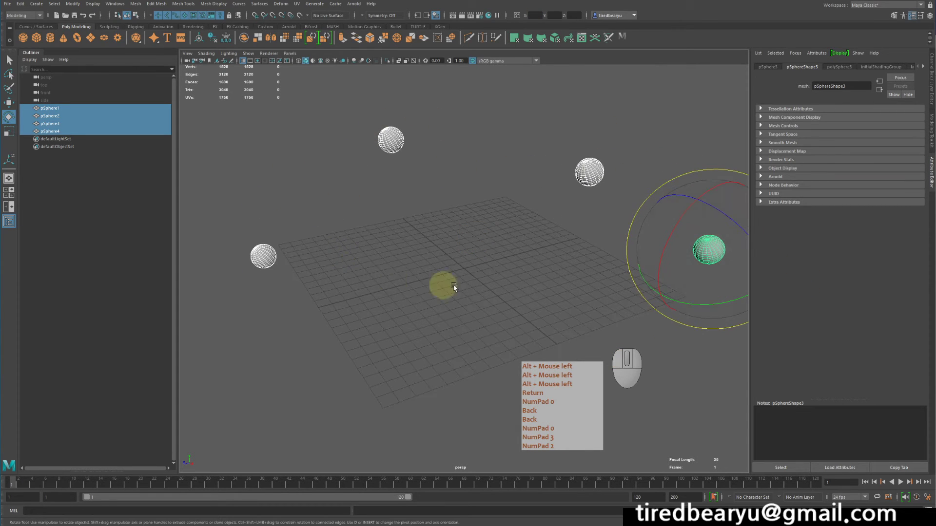
alt+drag(443, 282, 332, 216)
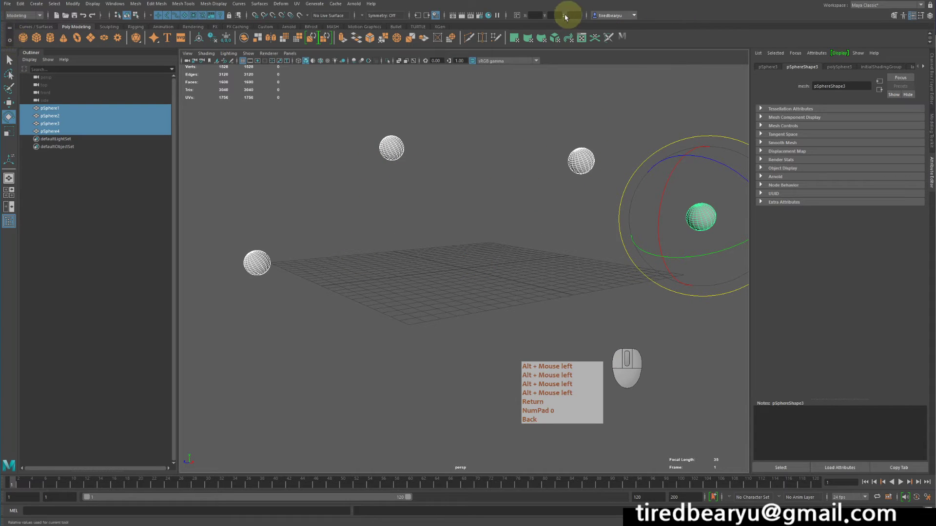
click(516, 15)
click(537, 22)
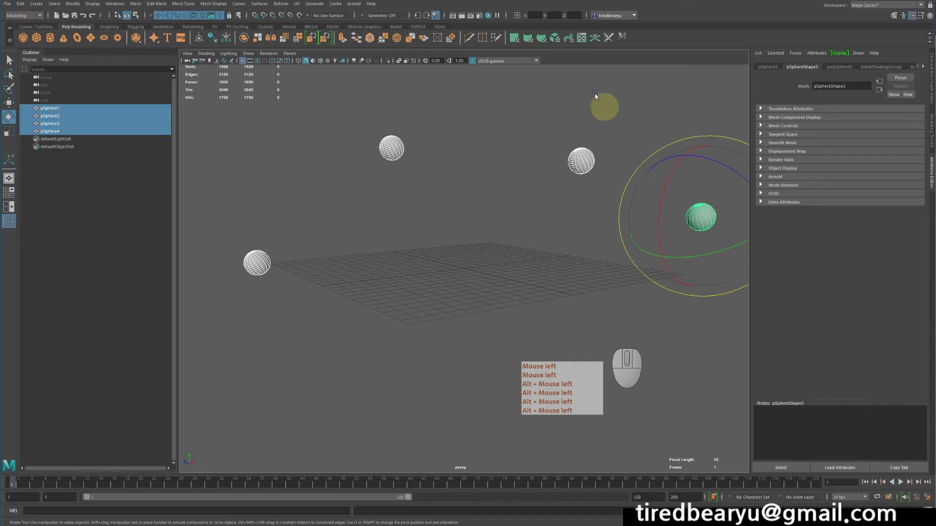
- Reset the rotation of the four selected spheres by setting absolute X, Y and Z to 0
click(535, 16)
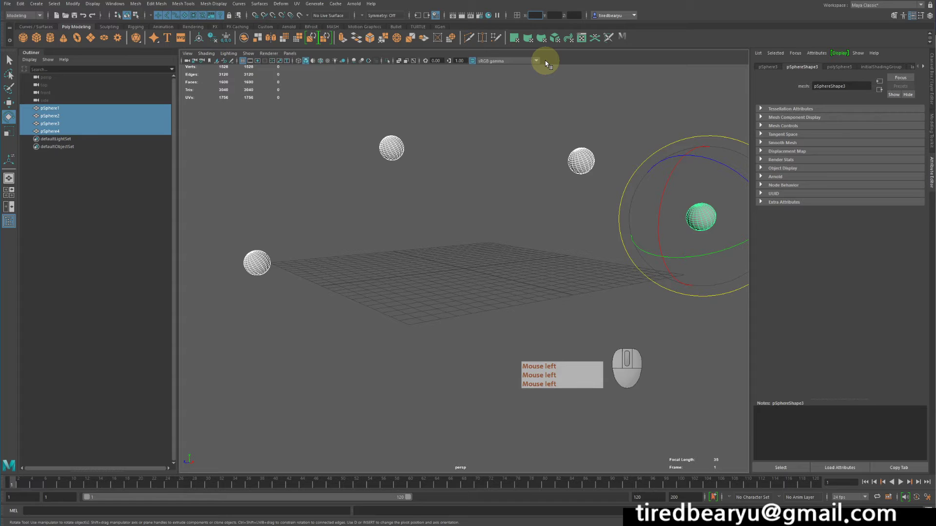
key(Tab)
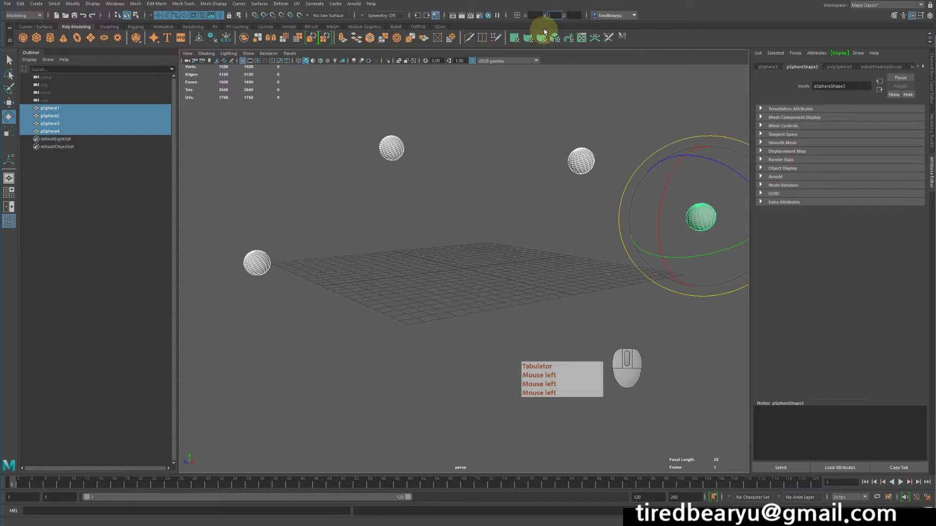
click(538, 15)
text(0)
key(Tab)
text(0)
key(Tab)
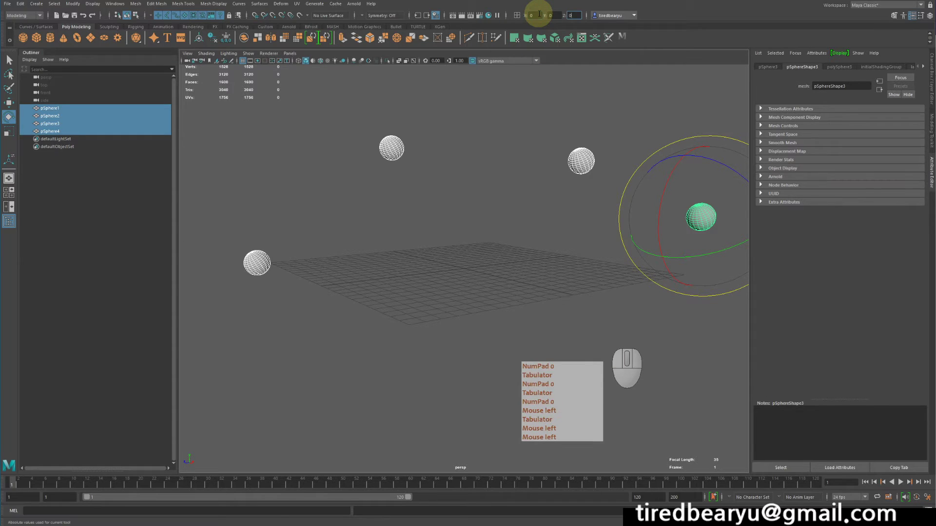
text(0)
key(Return)
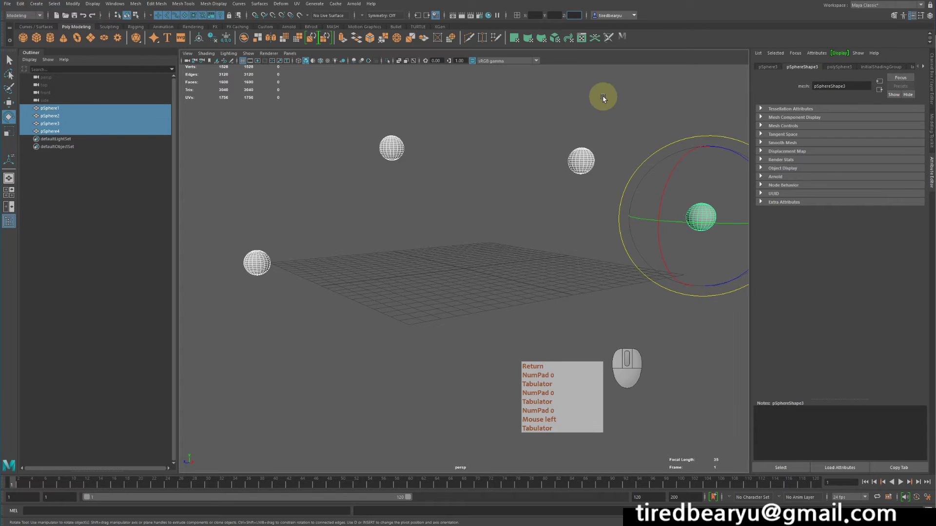
- Activate the Scale tool for the four selected spheres and set the numeric input to relative transform mode
alt+drag(591, 104, 568, 121)
key(e)
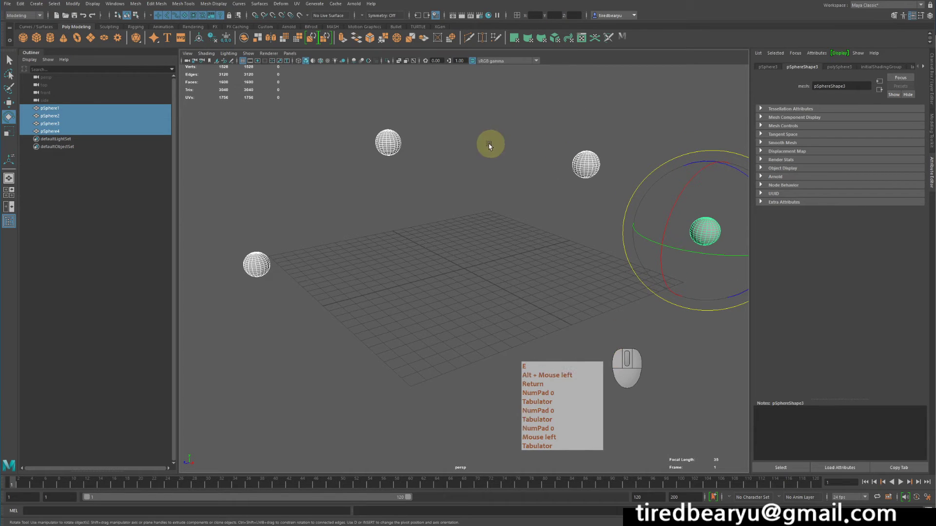
alt+drag(490, 144, 479, 142)
key(e)
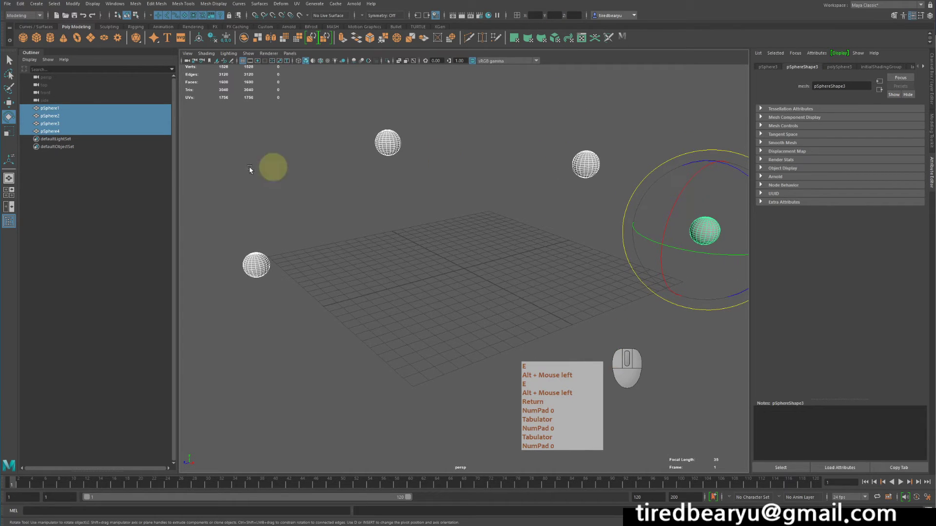
click(7, 130)
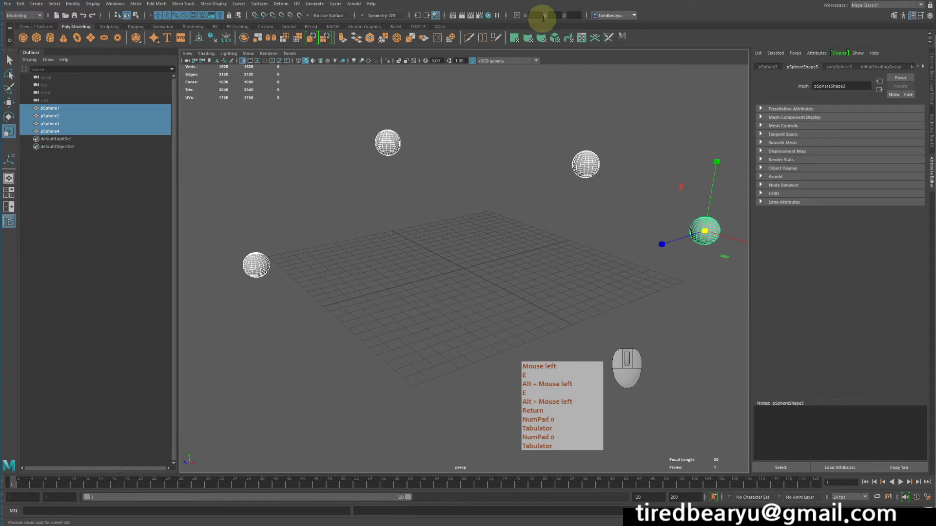
click(516, 15)
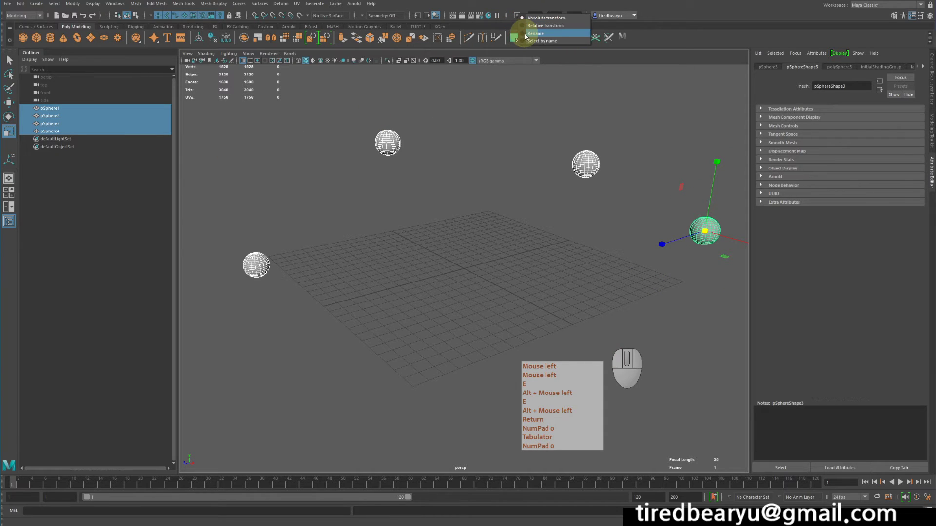
click(533, 29)
- Scale the four selected spheres by a relative factor of 2 along Z and undo the scaling
click(574, 15)
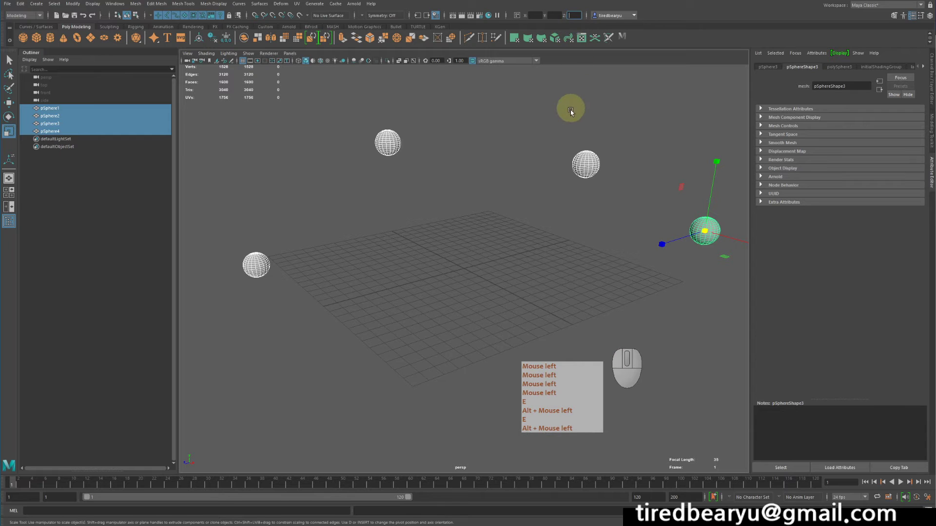
text(2)
key(Return)
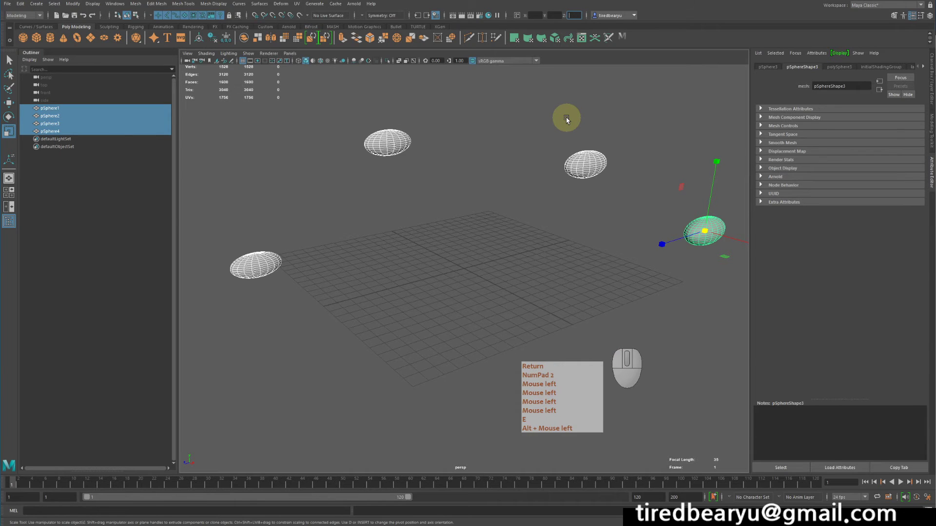
alt+drag(561, 258, 587, 268)
key(z)
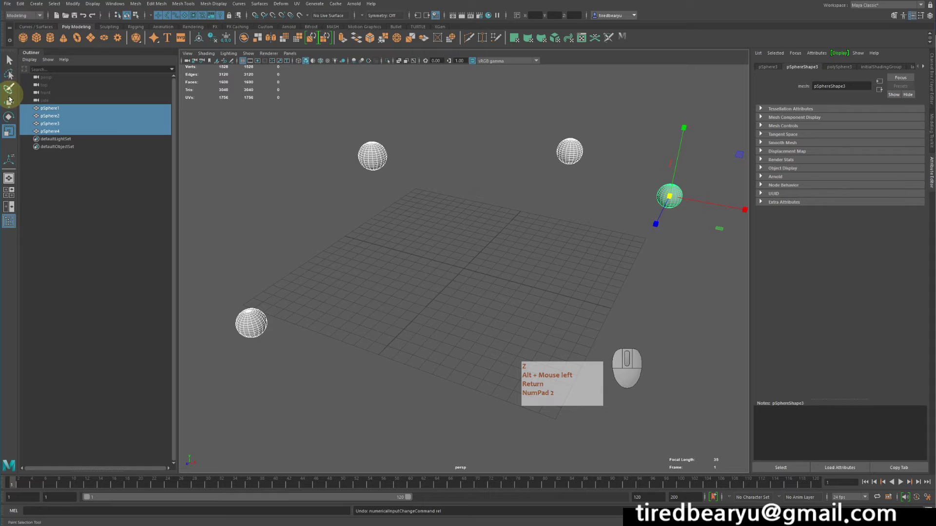
- Switch repeatedly among the Select, Move, Rotate and Scale tools, ending on the Scale tool
key(q)
key(w)
key(e)
key(r)
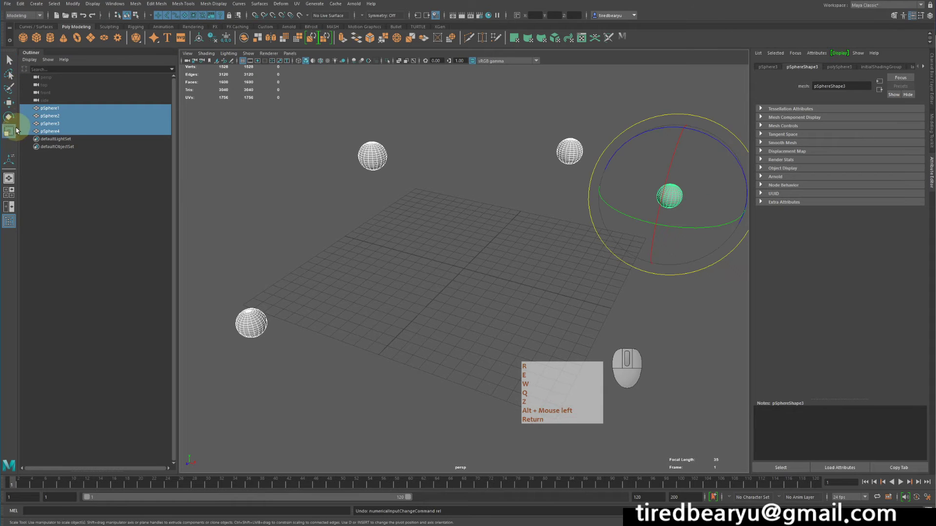
key(q)
key(w)
key(e)
key(q)
key(w)
key(e)
key(w)
key(q)
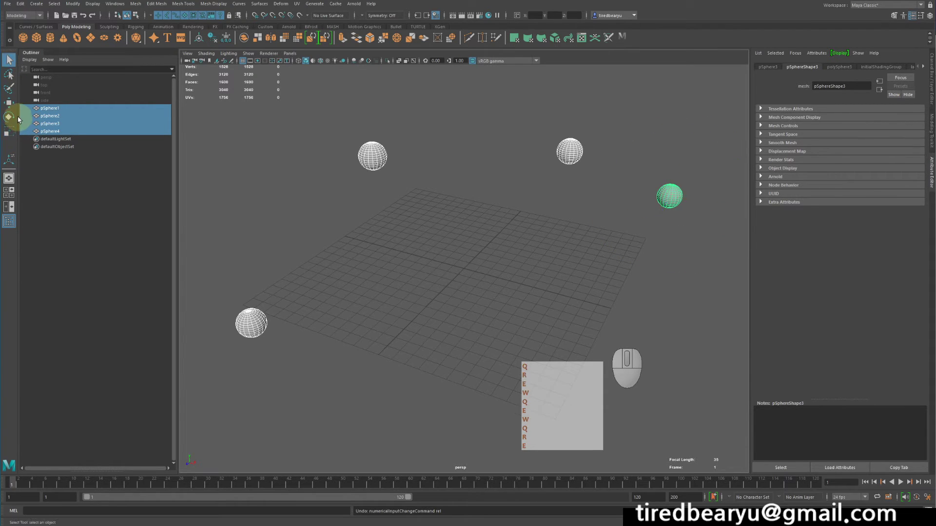
key(w)
key(e)
key(q)
key(w)
key(e)
key(r)
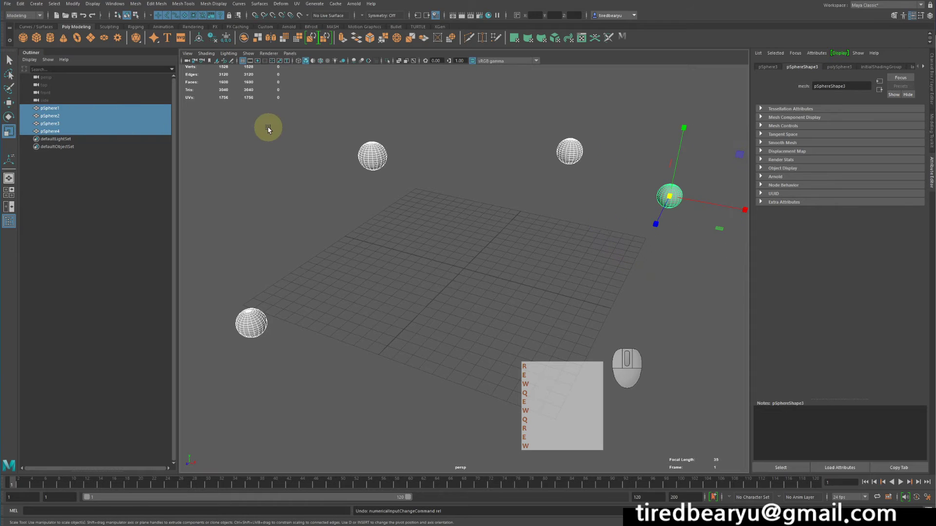
- Set the status line input to Rename mode and select all four spheres in the viewport
click(518, 15)
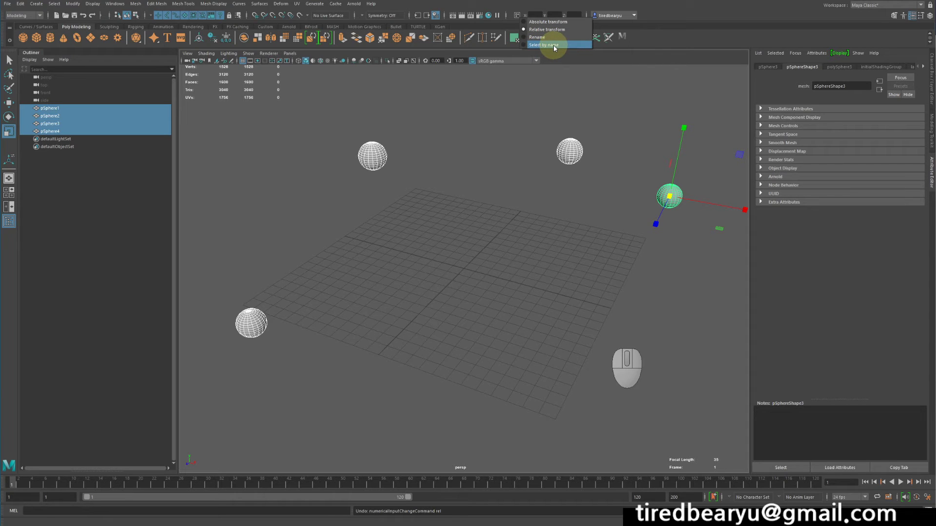
click(549, 39)
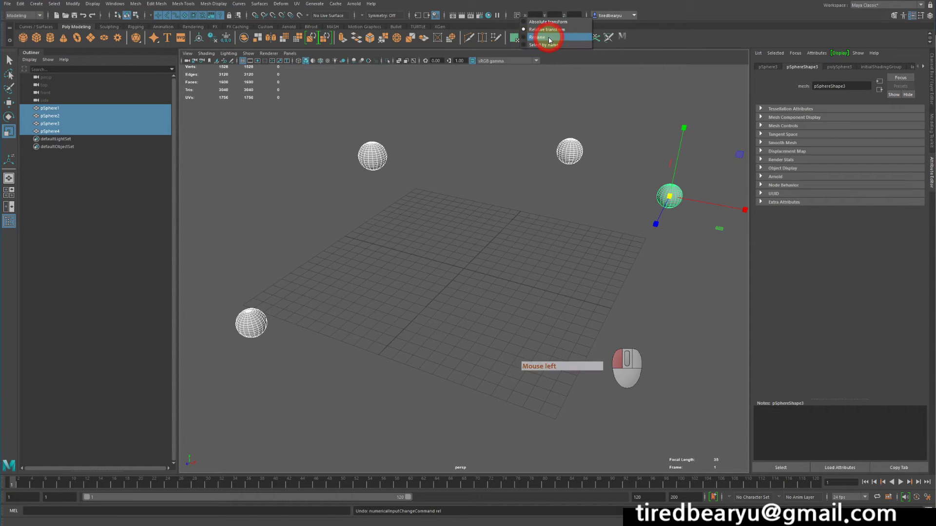
alt+right_drag(665, 179, 496, 146)
click(516, 162)
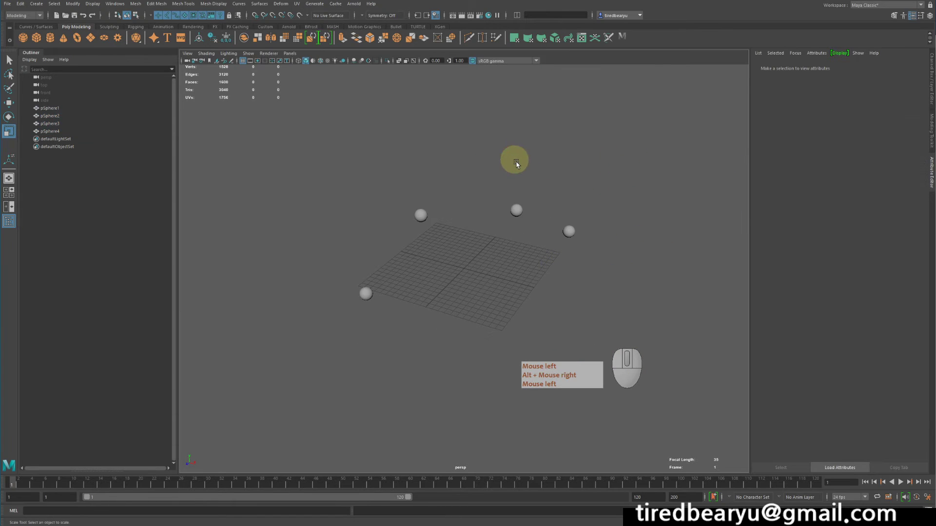
alt+drag(515, 162, 487, 163)
drag(298, 145, 729, 390)
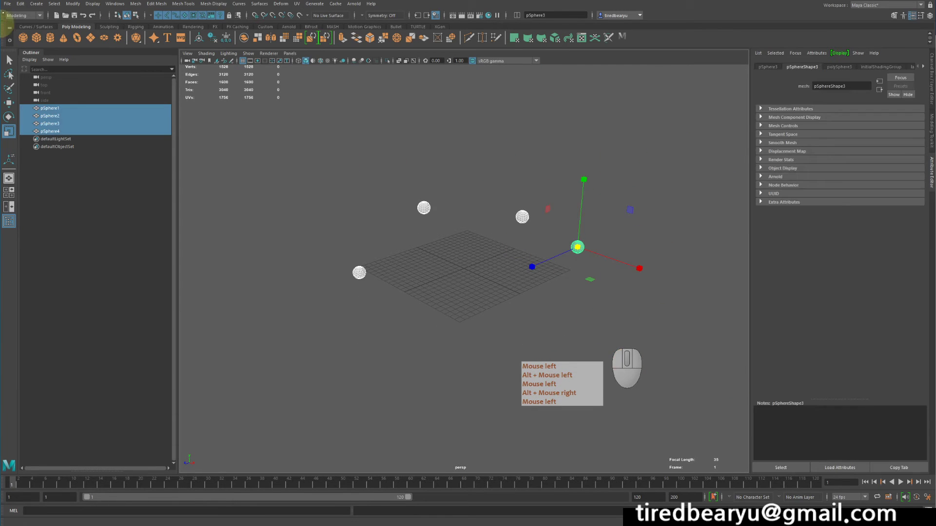
- Create a polygon cube and move it to the grid's near corner, and create a polygon cone and move it toward the grid's right side
click(36, 37)
key(w)
middle_drag(580, 255, 561, 302)
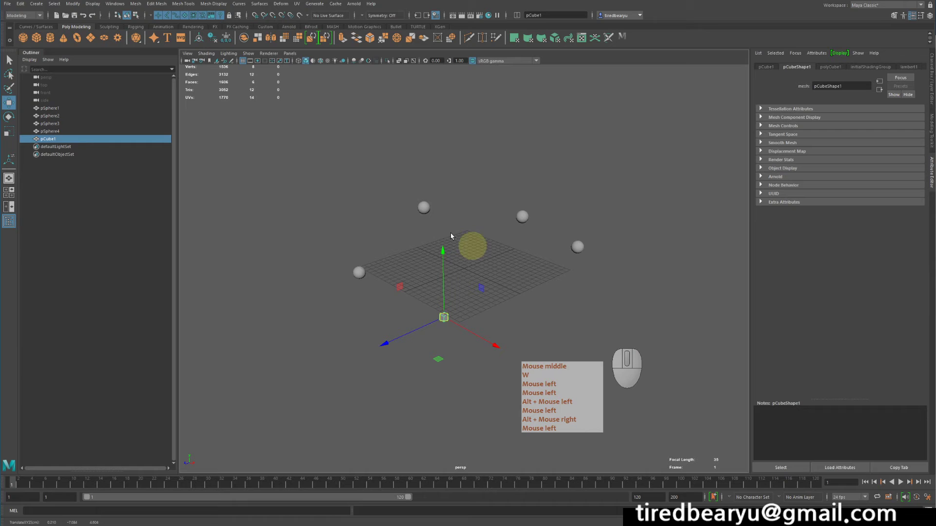
click(64, 37)
mouse_move(899, 288)
middle_down()
mouse_move(900, 272)
mouse_move(889, 294)
middle_up()
middle_drag(551, 270, 600, 266)
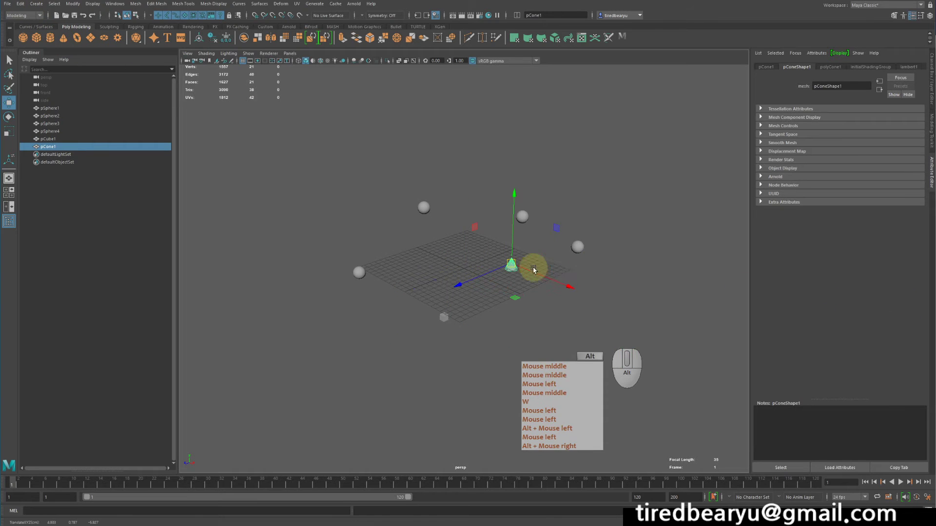
- Select the four spheres, the cube and the cone together in the viewport
alt+drag(533, 269, 552, 266)
drag(213, 112, 769, 421)
alt+drag(574, 259, 593, 272)
alt+right_drag(593, 272, 725, 281)
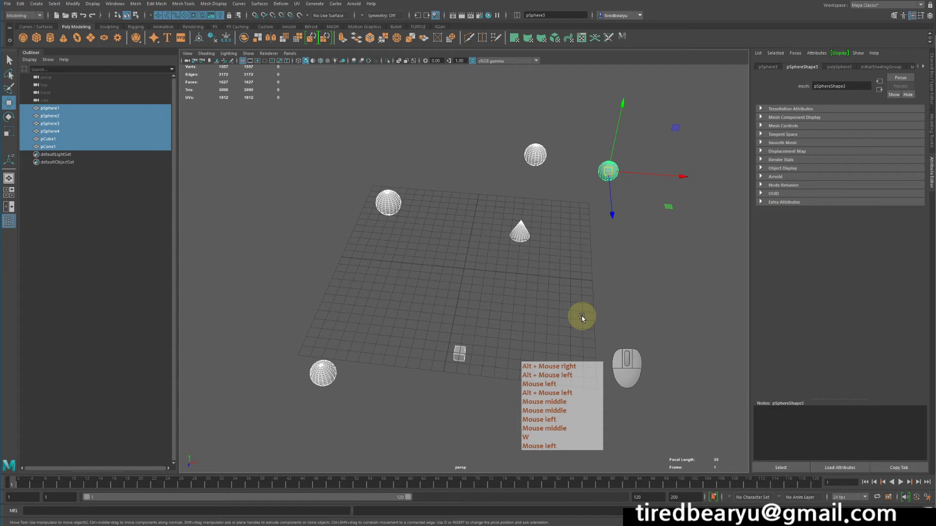
alt+drag(542, 245, 507, 227)
alt+right_drag(507, 227, 422, 206)
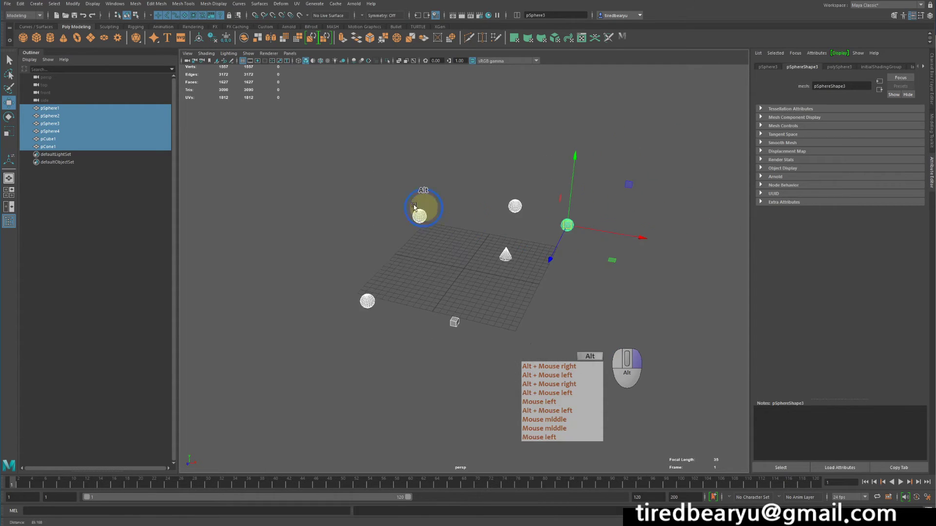
drag(264, 153, 867, 438)
alt+drag(526, 248, 530, 279)
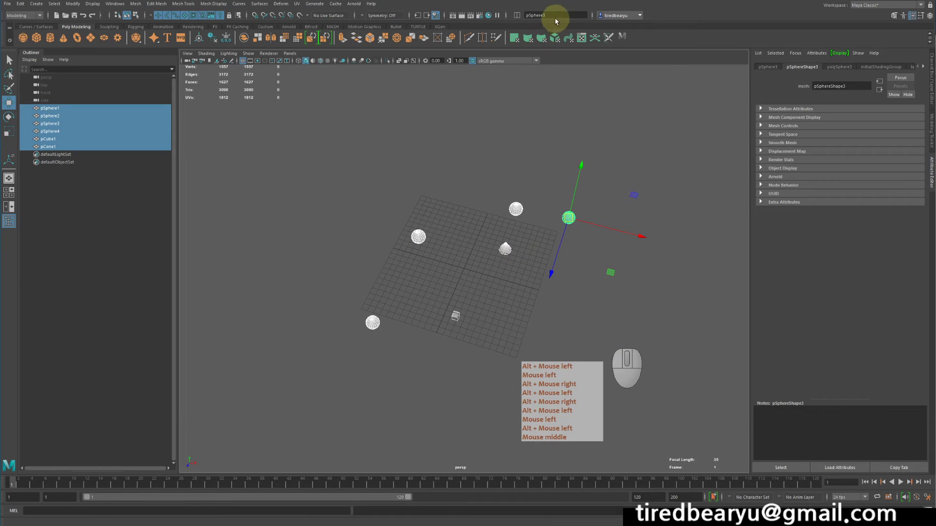
- Rename all six selected objects at once with the base name abc
drag(554, 17, 502, 15)
click(518, 16)
click(527, 32)
text(ab)
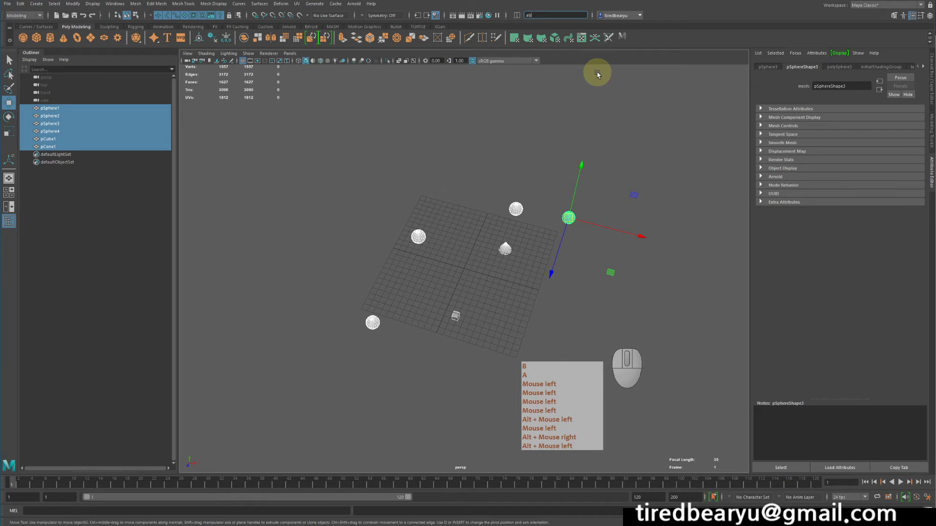
text(c)
key(Return)
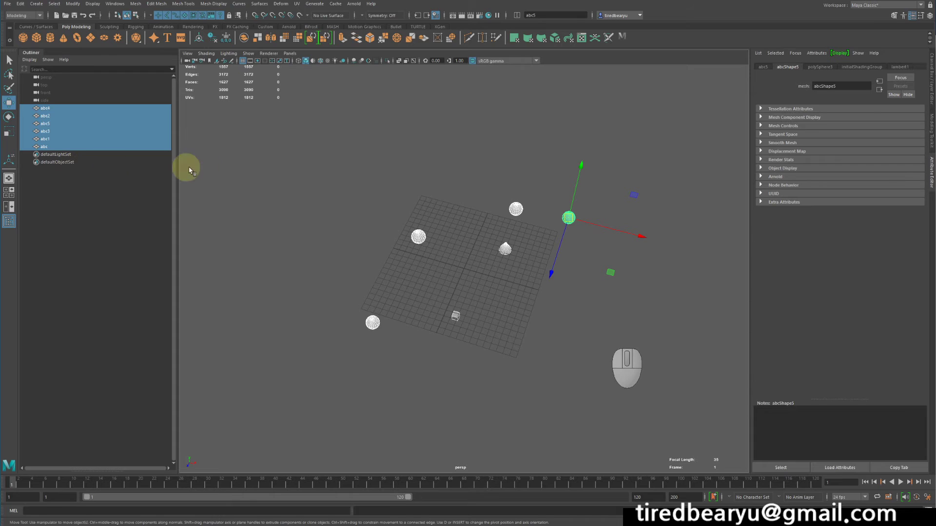
- Select the cone on its own and rename it abc6
click(46, 147)
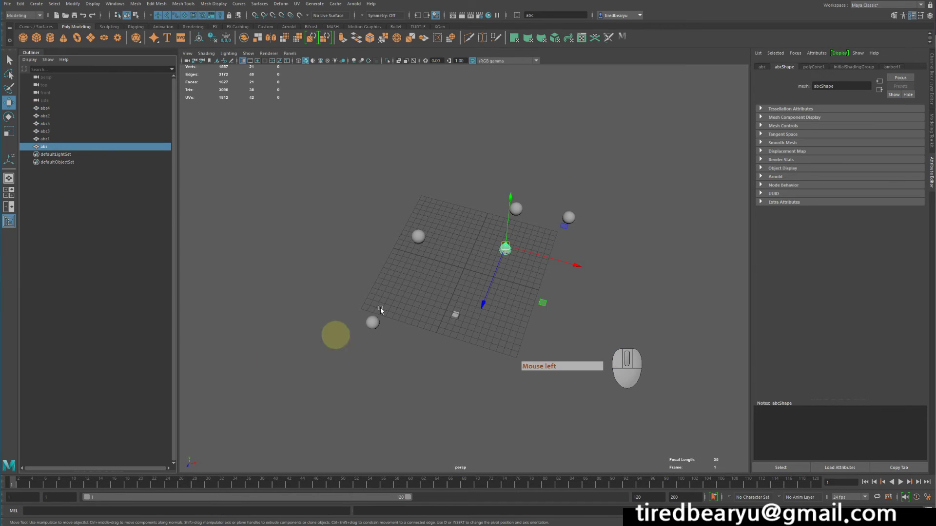
click(556, 14)
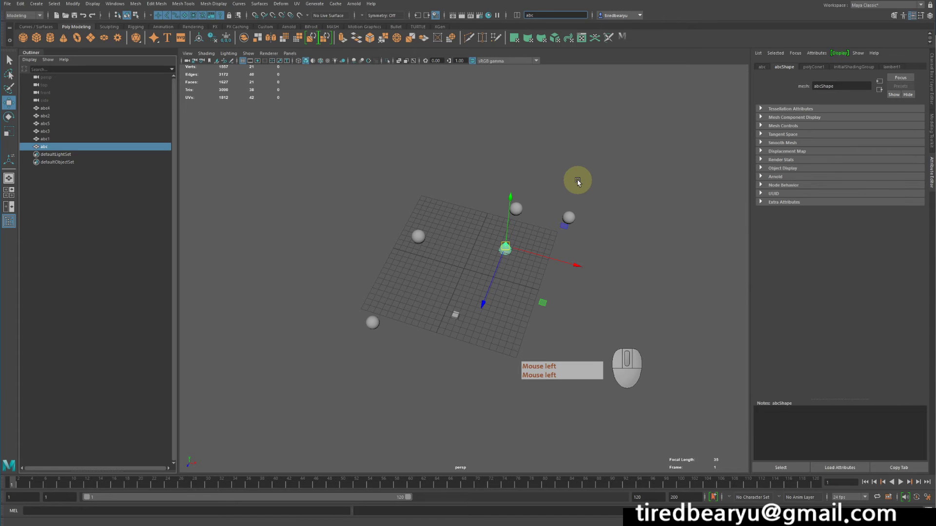
text(6)
key(Return)
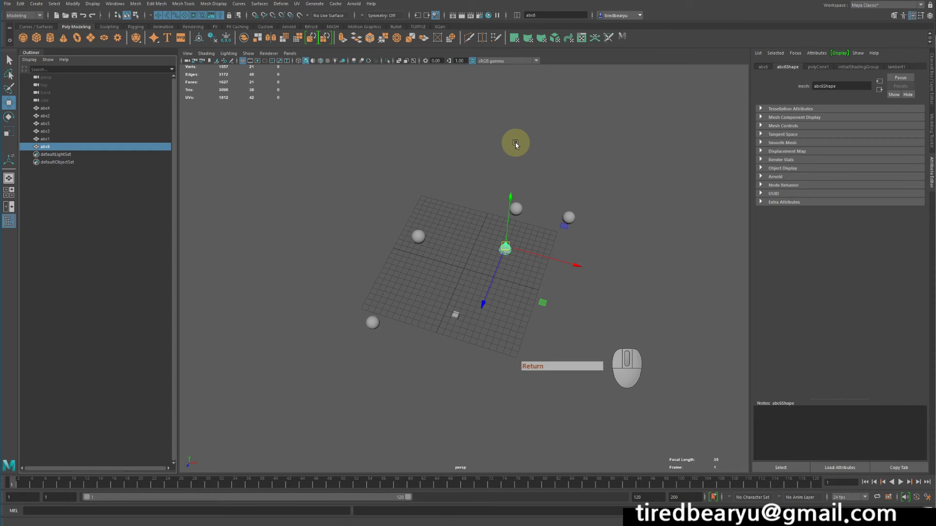
- Select all six objects in the viewport again and activate the Select tool
alt+drag(506, 183, 500, 180)
drag(316, 168, 893, 496)
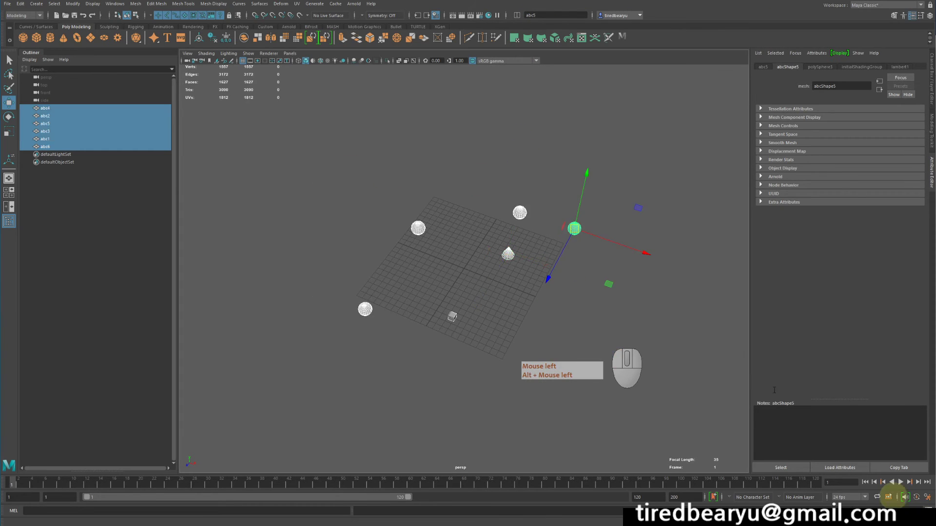
alt+drag(551, 214, 556, 205)
alt+middle_drag(553, 205, 552, 227)
key(q)
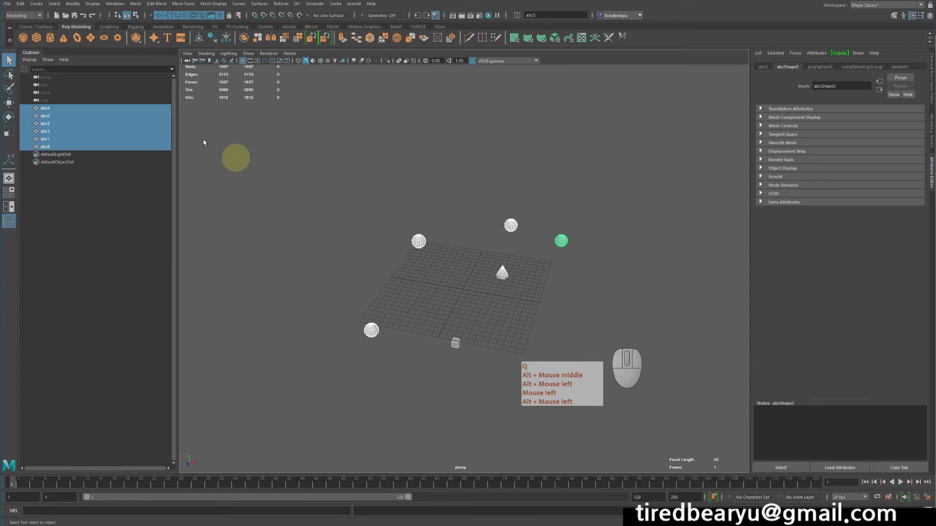
- Use Search and Replace Names to replace abc with dff across the selected hierarchy, and close the dialog
click(20, 4)
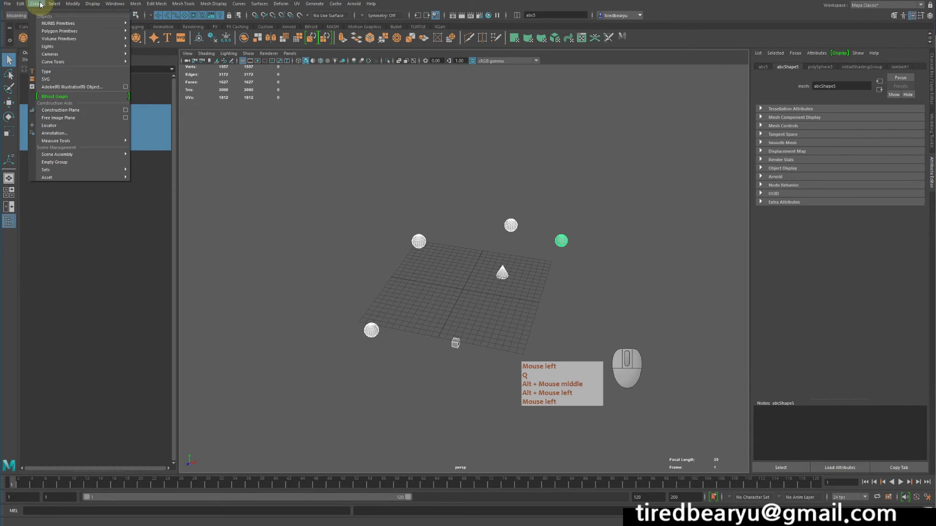
click(68, 4)
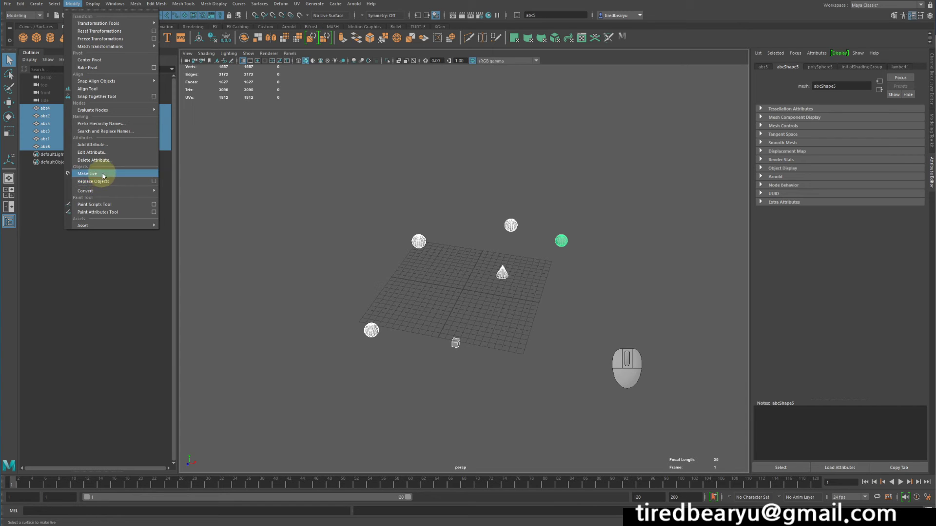
click(116, 132)
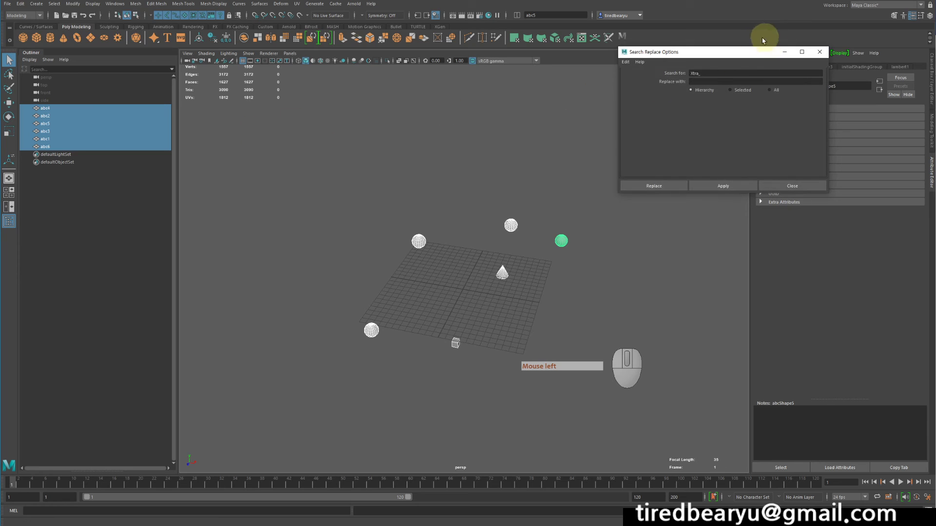
drag(731, 47, 408, 57)
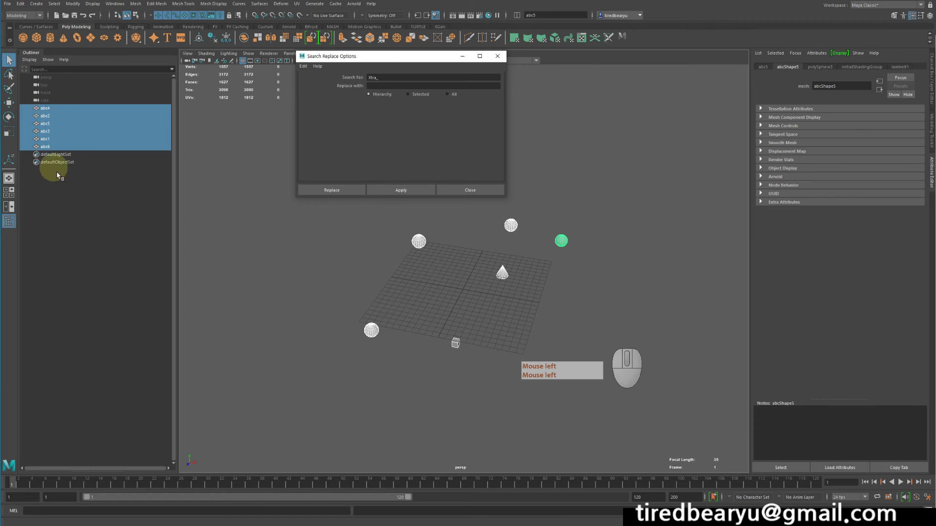
drag(403, 78, 361, 78)
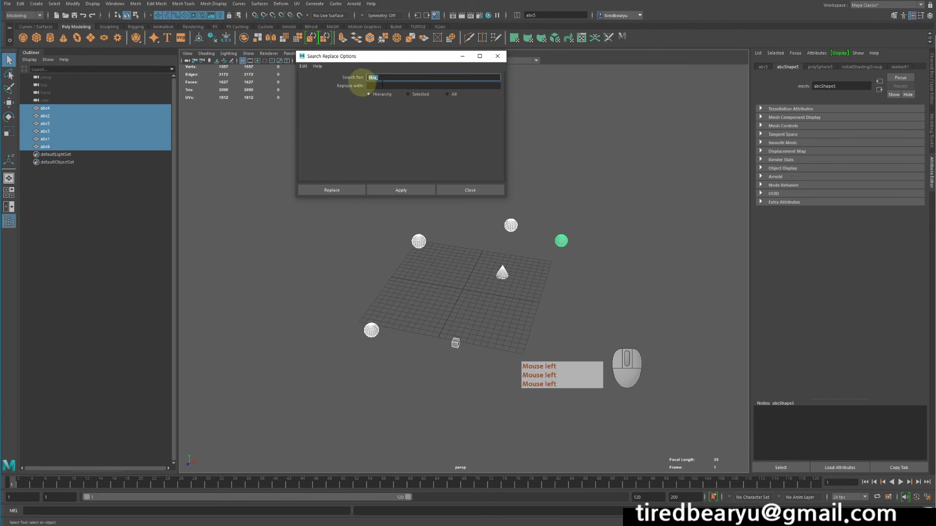
text(abc)
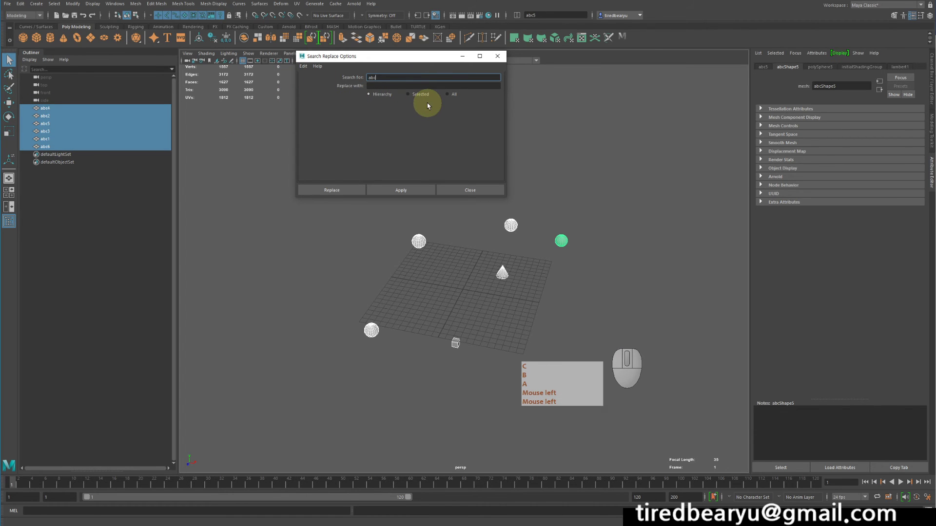
click(384, 86)
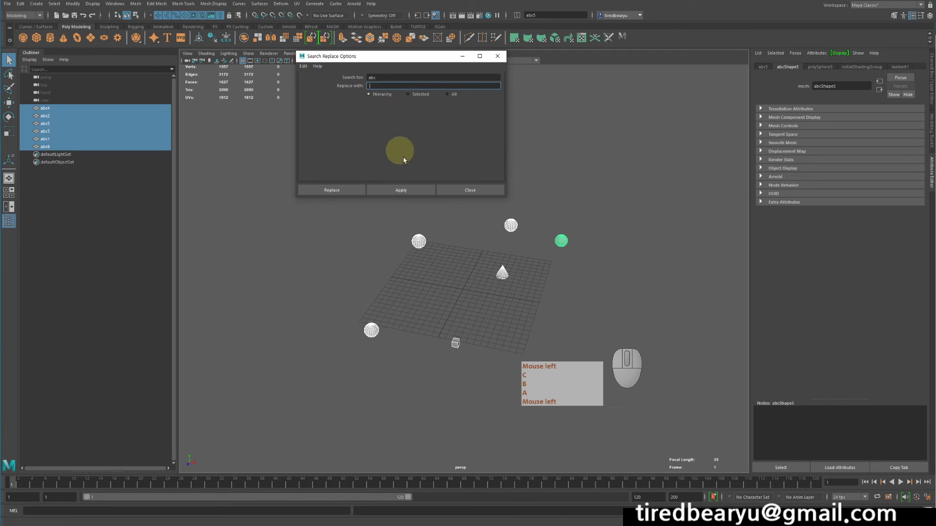
text(ddf)
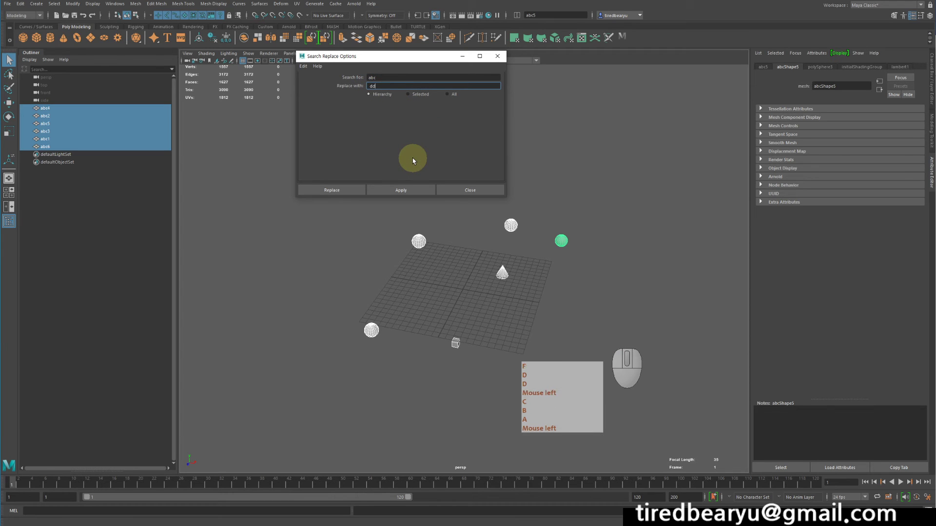
key(BackSpace)
text(ff)
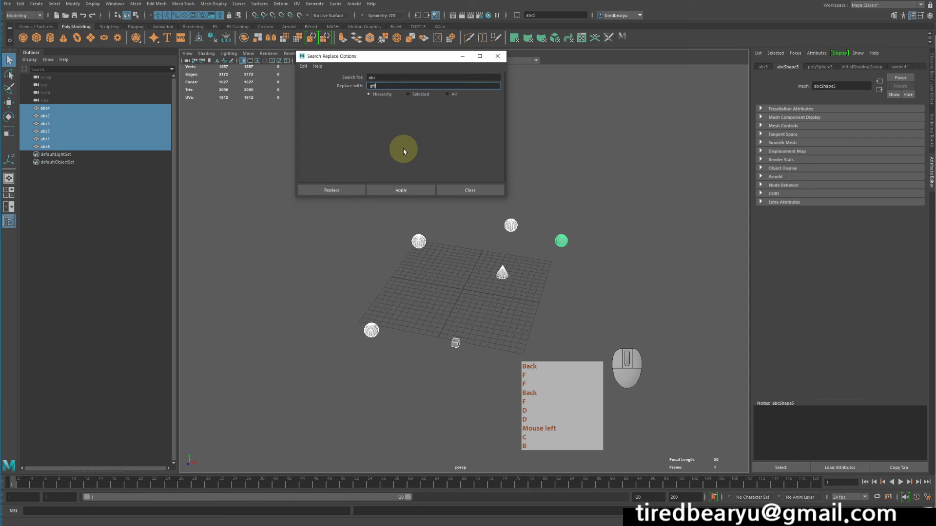
click(397, 189)
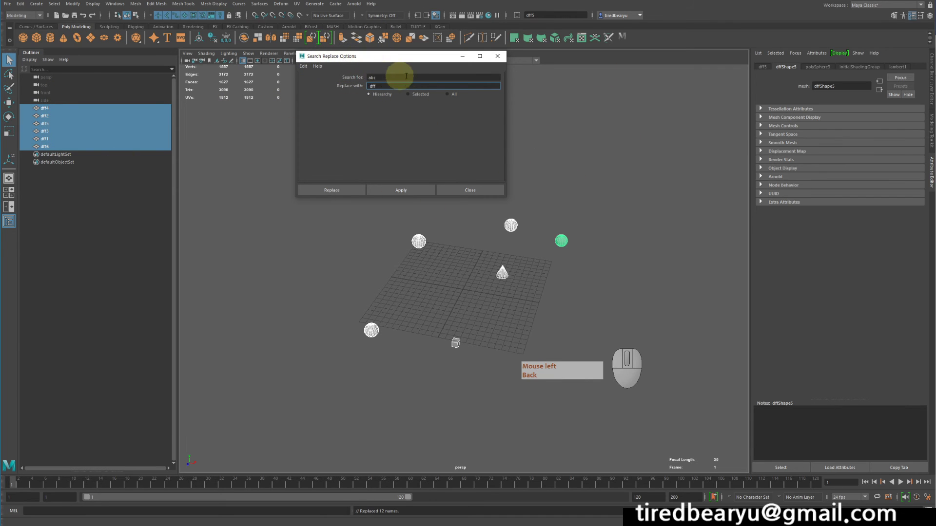
click(484, 196)
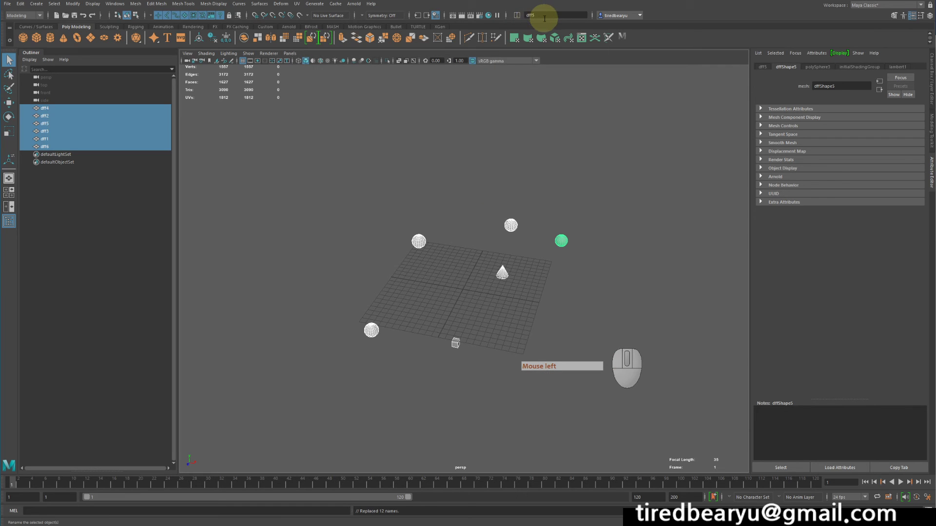
- Set the status line input to Select by name mode and try to select objects by the name dff
click(517, 15)
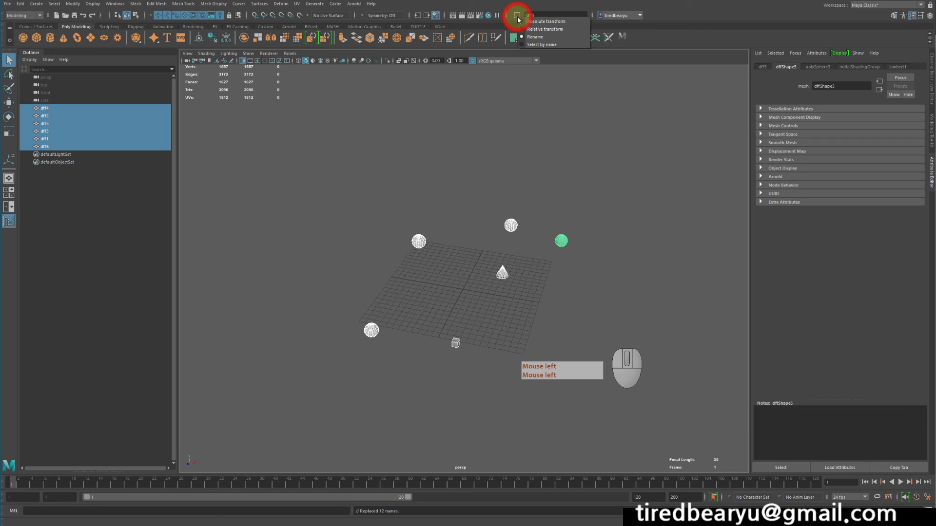
click(538, 45)
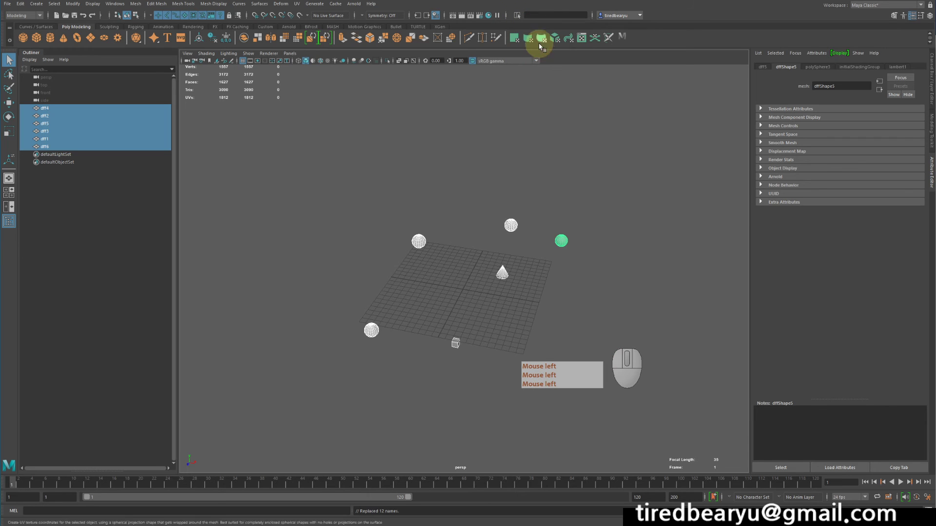
click(632, 194)
drag(238, 137, 570, 297)
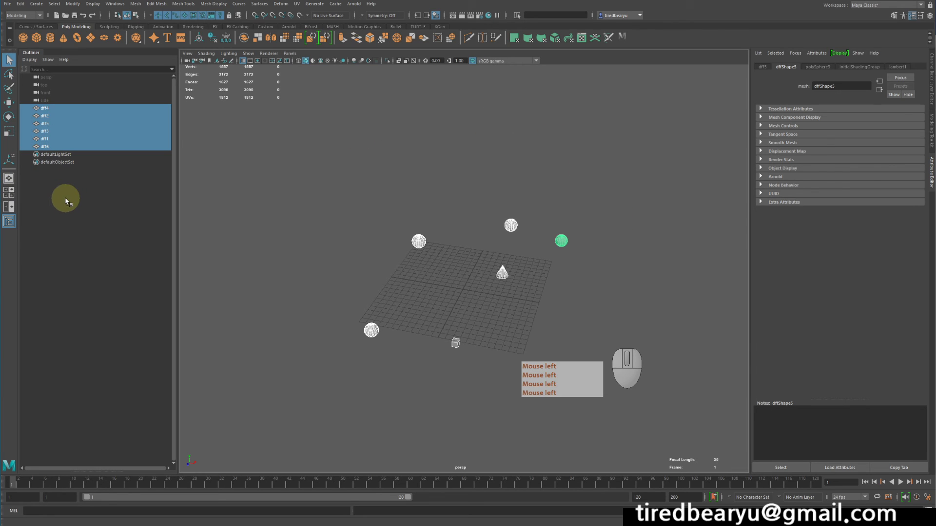
click(566, 16)
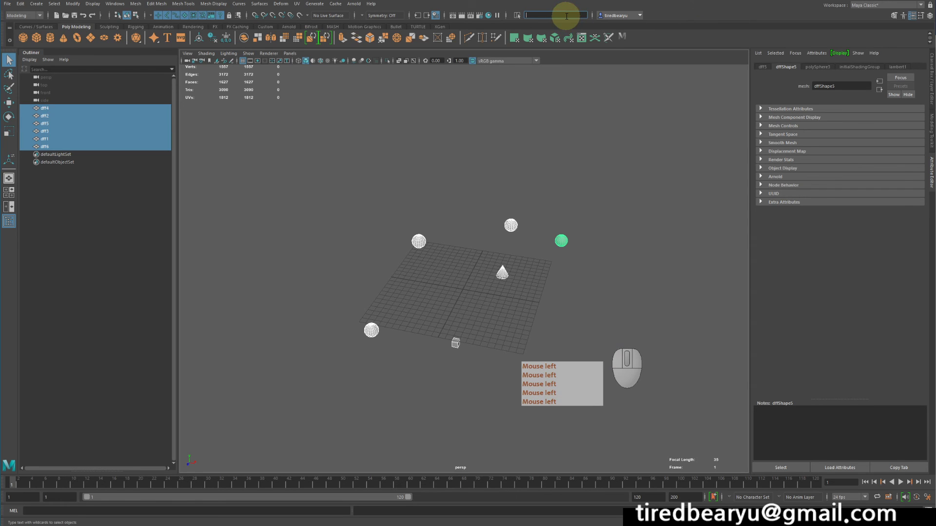
text(dff)
key(Return)
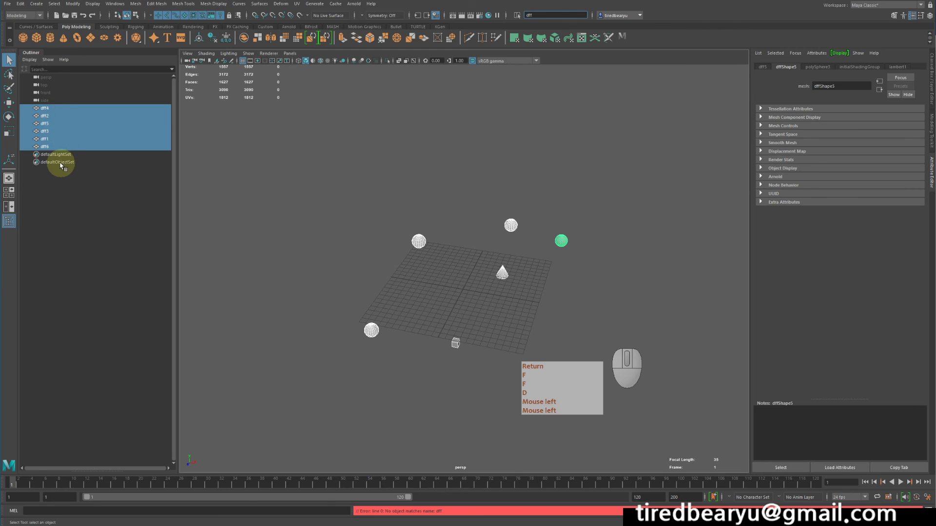
- Select the cube by entering its full name dff1
click(547, 15)
key(Return)
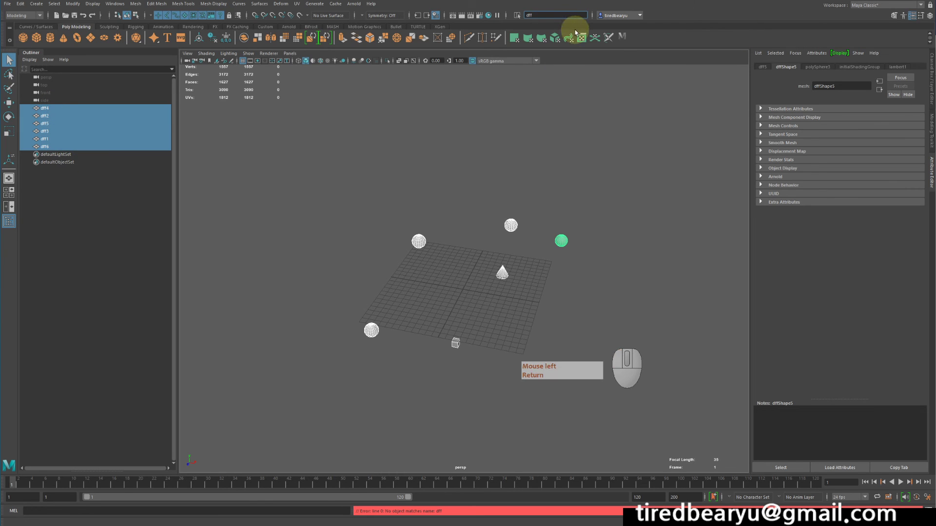
text(1)
key(Return)
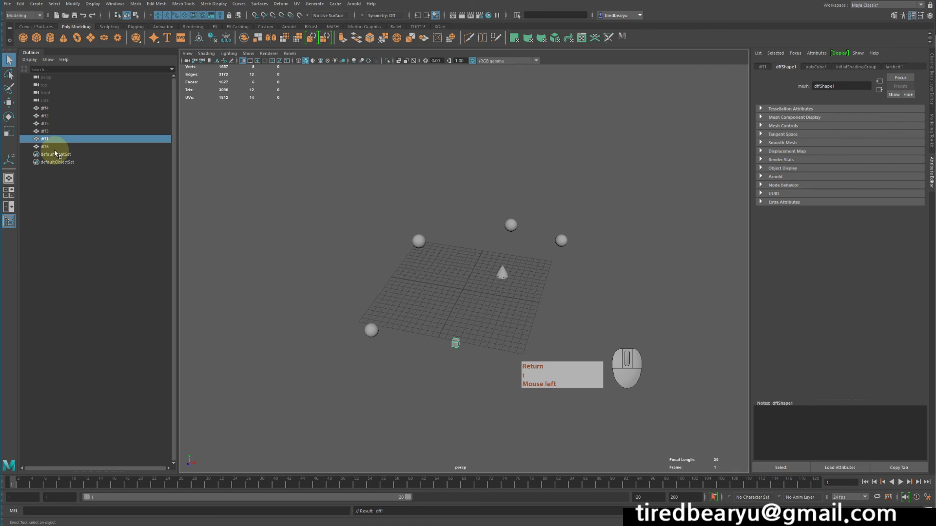
- Select every object whose name starts with dff using the wildcard dff*, and show the status line input mode choices
click(547, 16)
text(d)
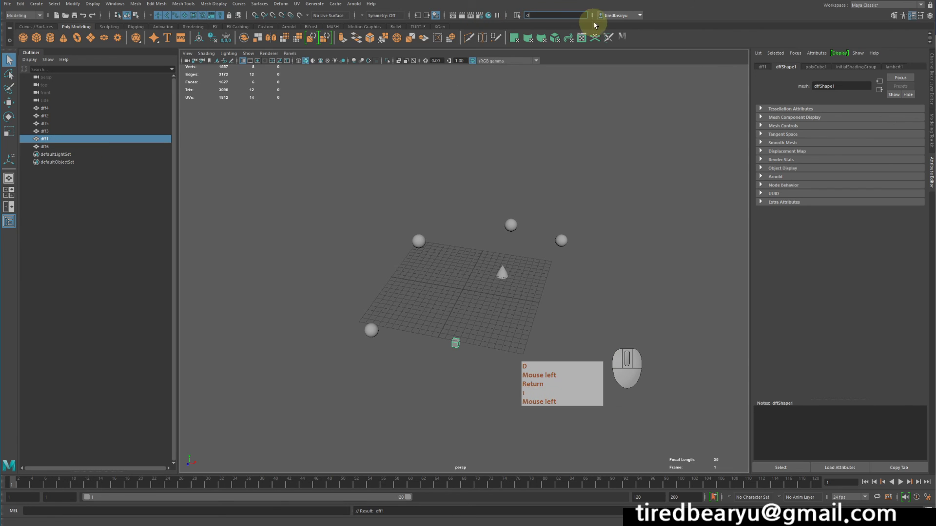
text(ff*)
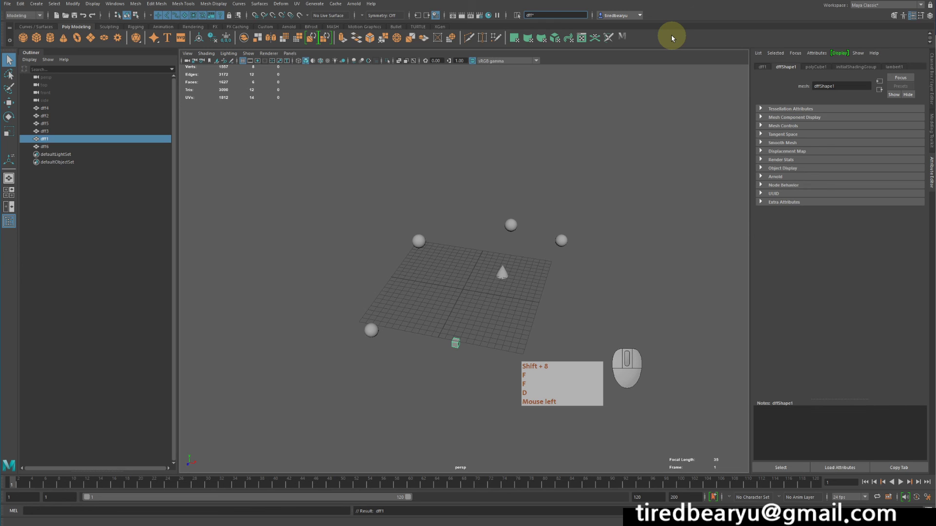
key(Return)
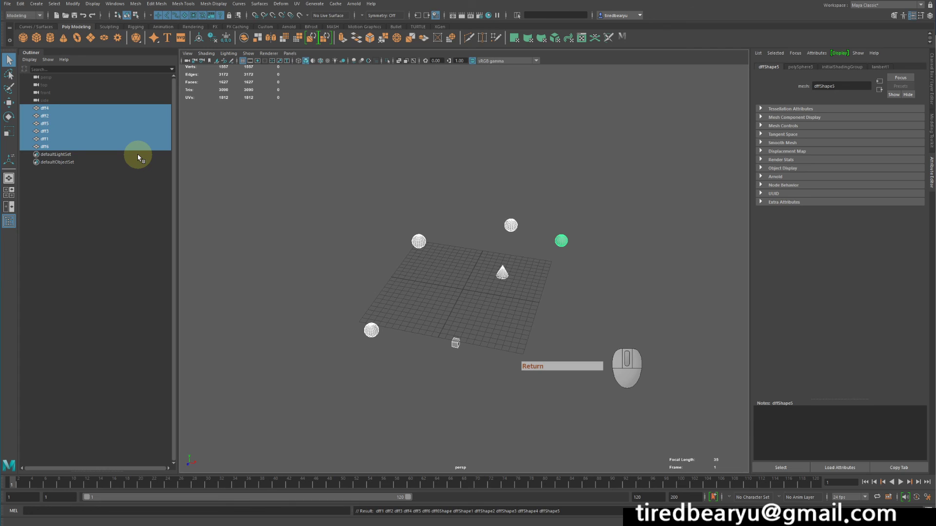
click(517, 16)
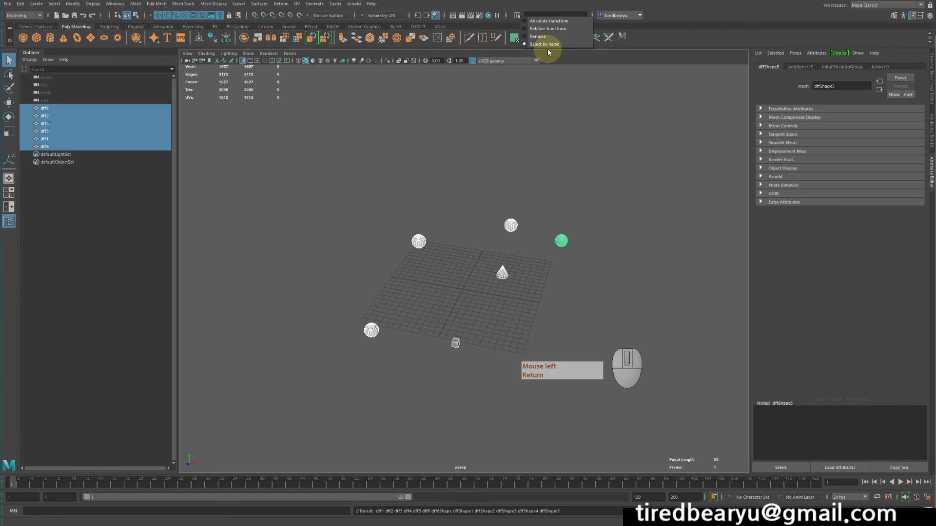